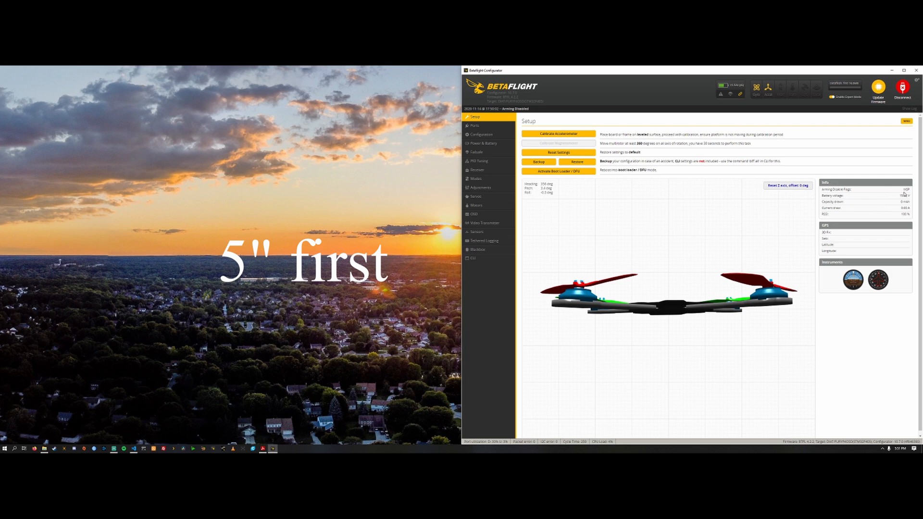
# Step: Review the receiver channel settings and the list of OSD elements, including the RSSI value entry
pyautogui.click(492, 170)
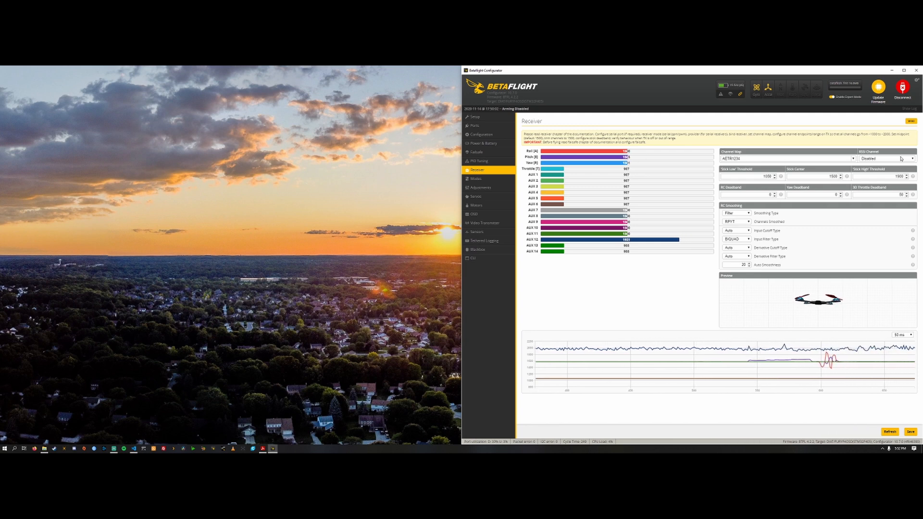
pyautogui.click(475, 214)
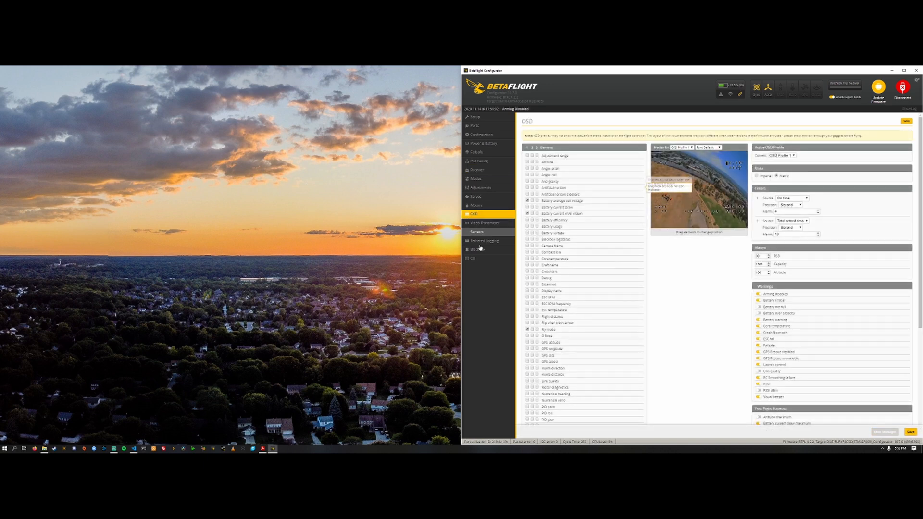
pyautogui.click(114, 449)
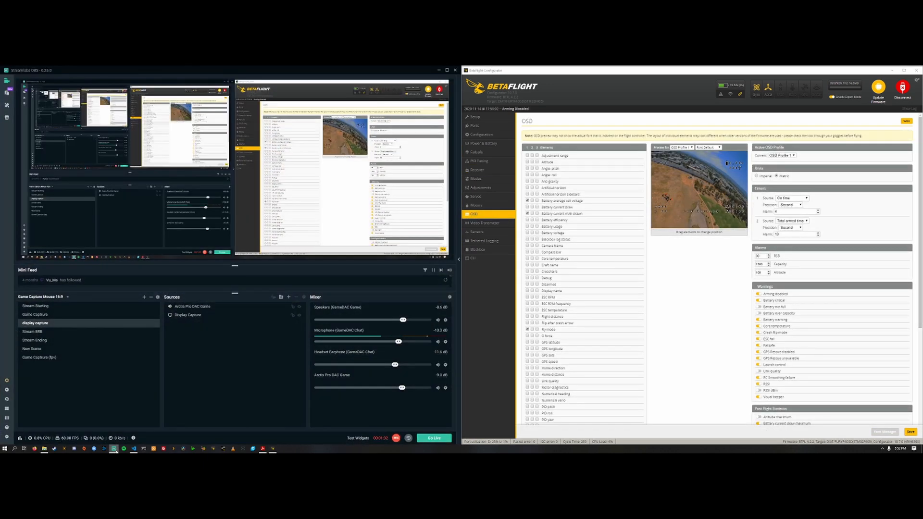
pyautogui.click(116, 450)
pyautogui.doubleClick(680, 73)
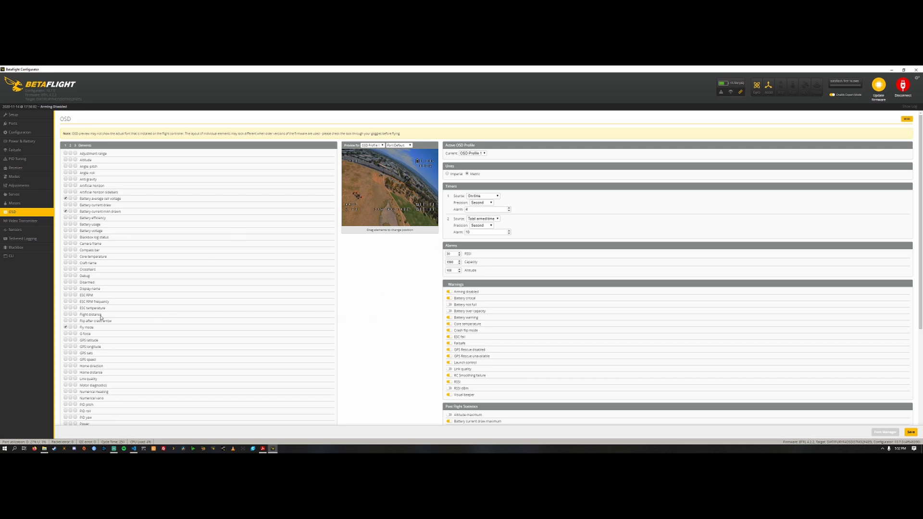
pyautogui.scroll(-4, 97, 322)
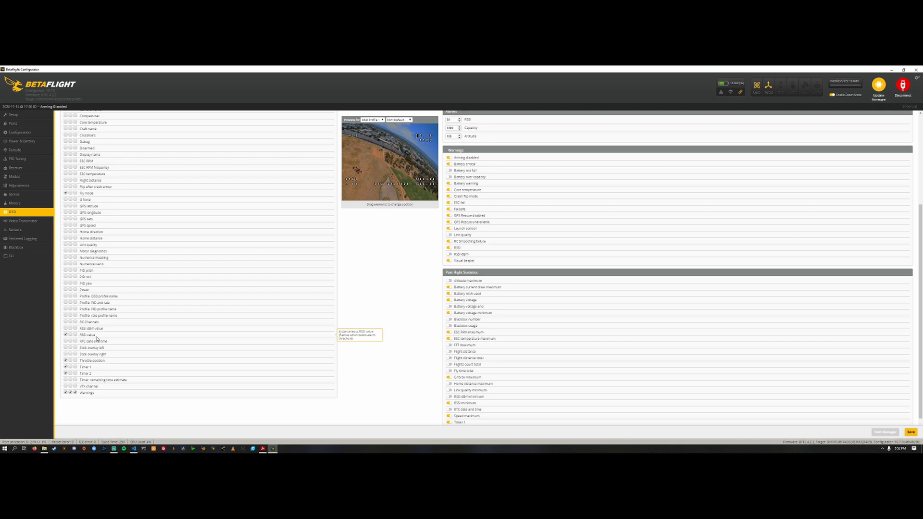
pyautogui.scroll(4, 255, 344)
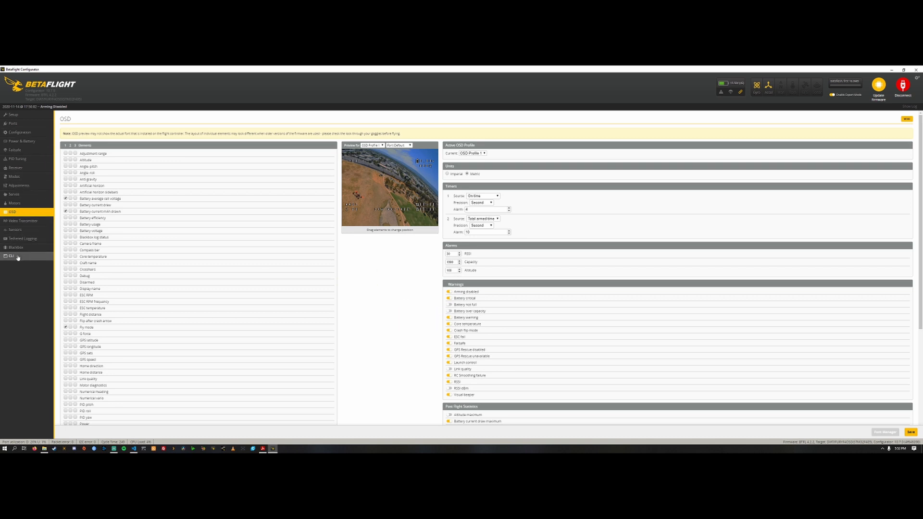
# Step: Switch to Firefox and search the web for "rssi info betaflight cli"
pyautogui.click(34, 448)
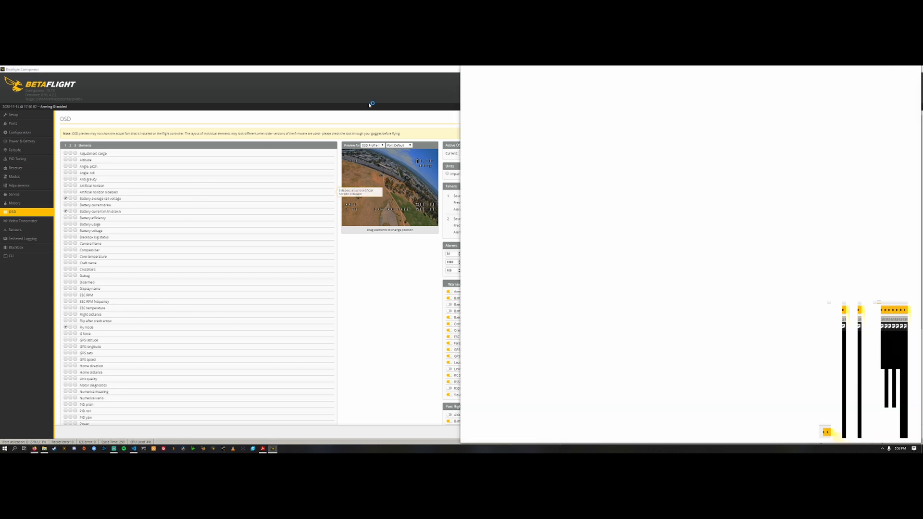
pyautogui.click(581, 80)
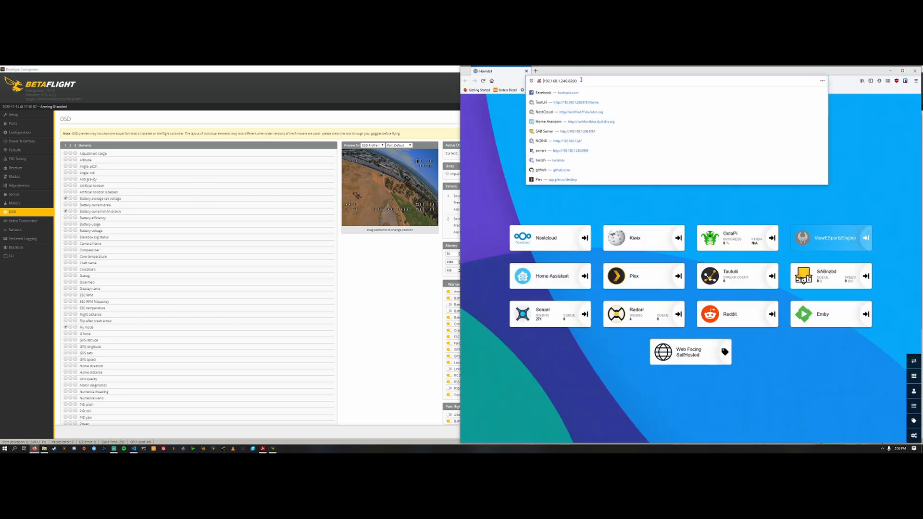
pyautogui.write('rssi')
pyautogui.moveTo(581, 80); pyautogui.dragTo(410, 87)
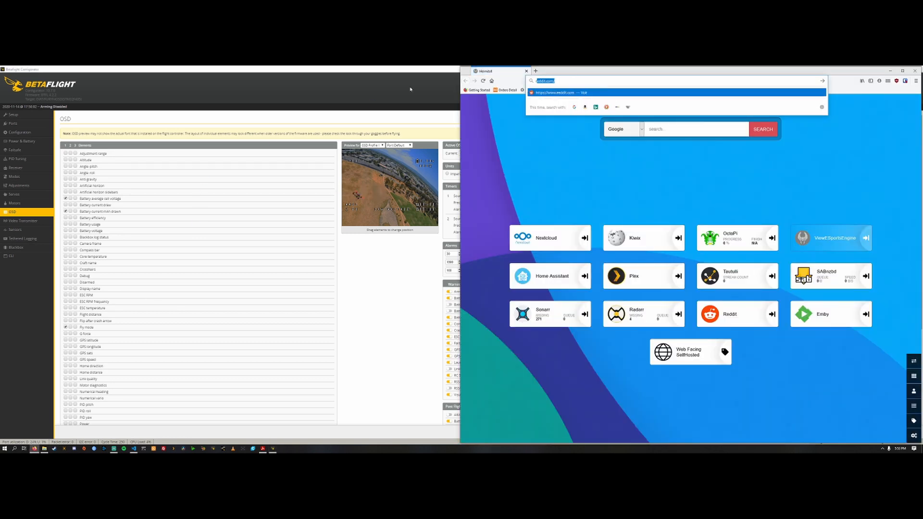
pyautogui.write('rssi info betaflight')
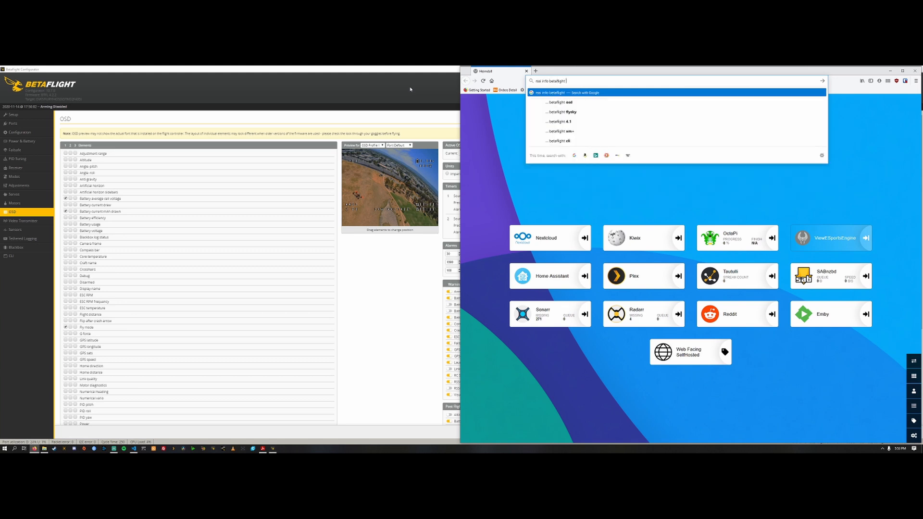
pyautogui.write(' cli')
pyautogui.press('Return')
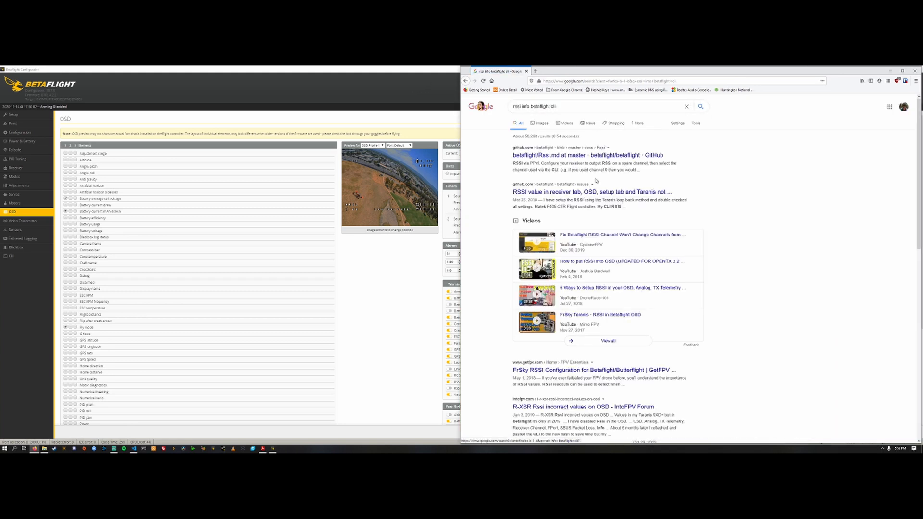
# Step: Open the GetFPV article on FrSky RSSI configuration and read through to the 'R' Receiver Configuration section
pyautogui.scroll(-3, 615, 156)
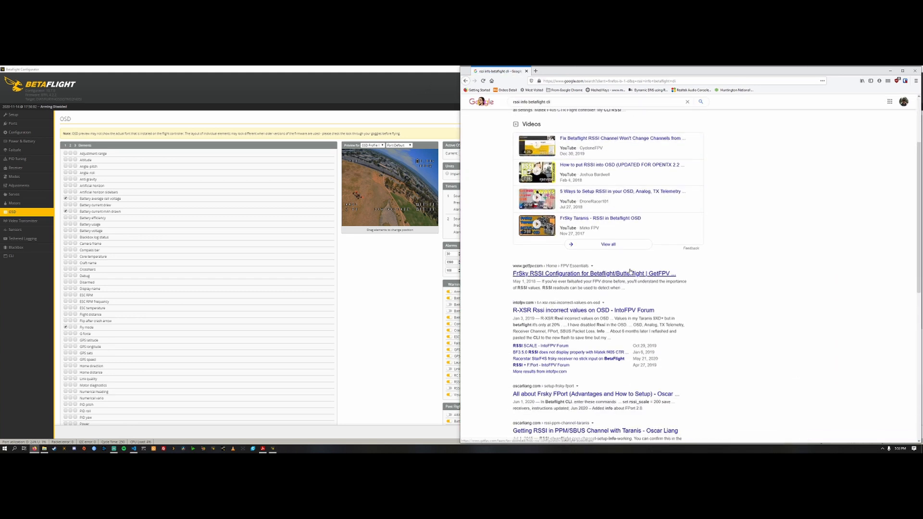
pyautogui.click(628, 273)
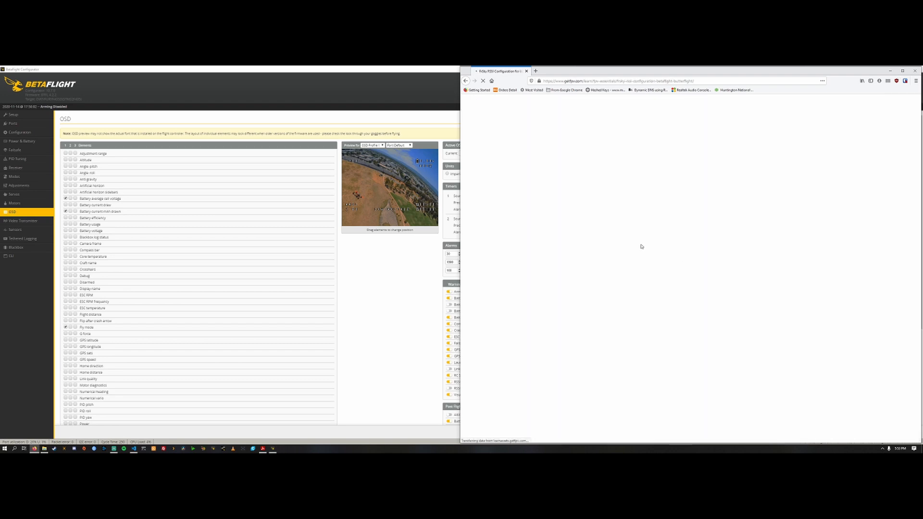
pyautogui.scroll(-6, 569, 222)
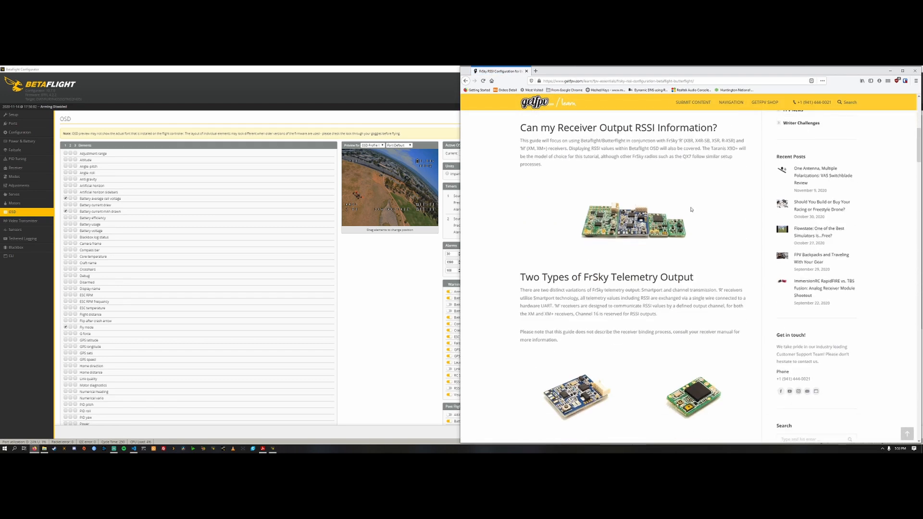
pyautogui.scroll(-3, 525, 171)
pyautogui.scroll(-3, 633, 184)
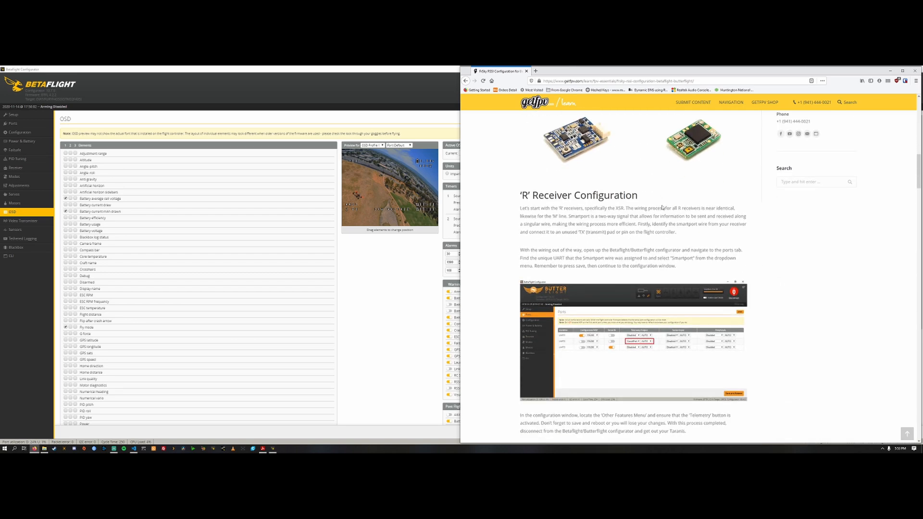
pyautogui.scroll(-1, 536, 210)
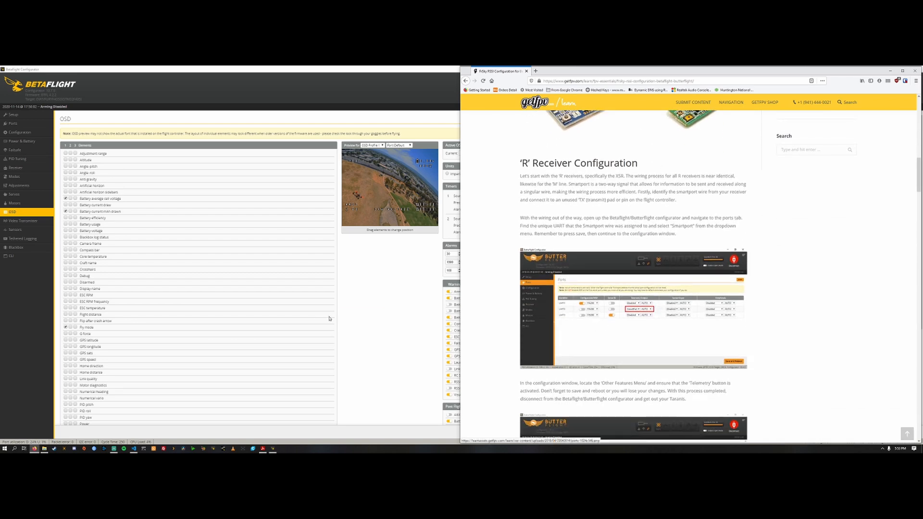
# Step: Switch back to Betaflight Configurator, change the UART6 peripheral in the Ports settings, and save and reboot the flight controller
pyautogui.press('super+Up')
pyautogui.click(21, 124)
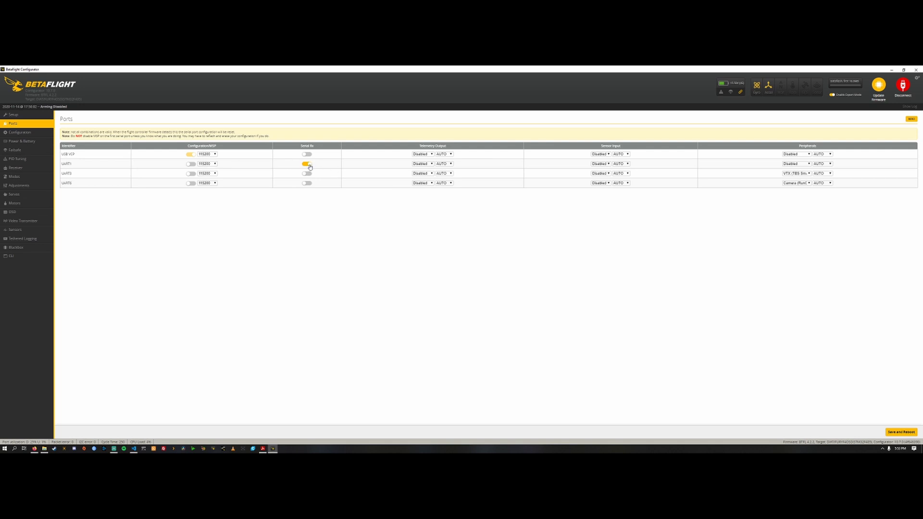
pyautogui.click(807, 174)
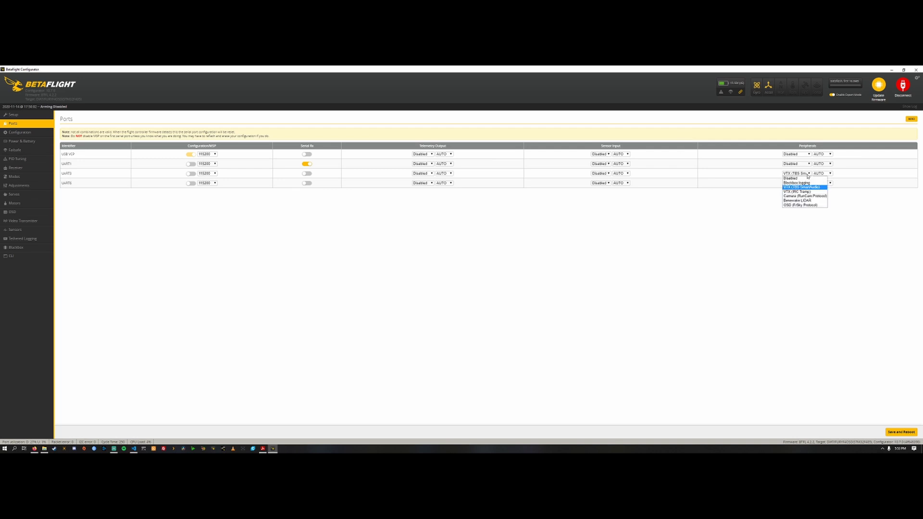
pyautogui.click(808, 176)
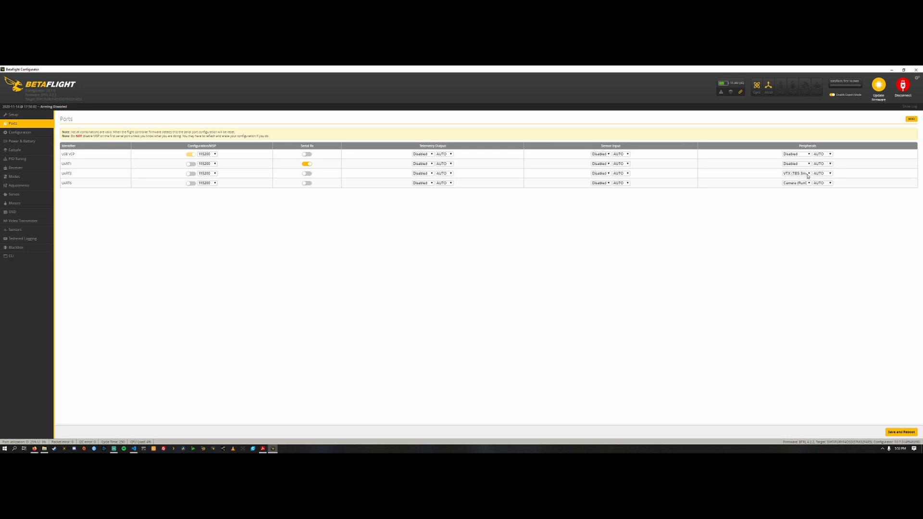
pyautogui.click(804, 184)
pyautogui.click(802, 190)
pyautogui.click(896, 432)
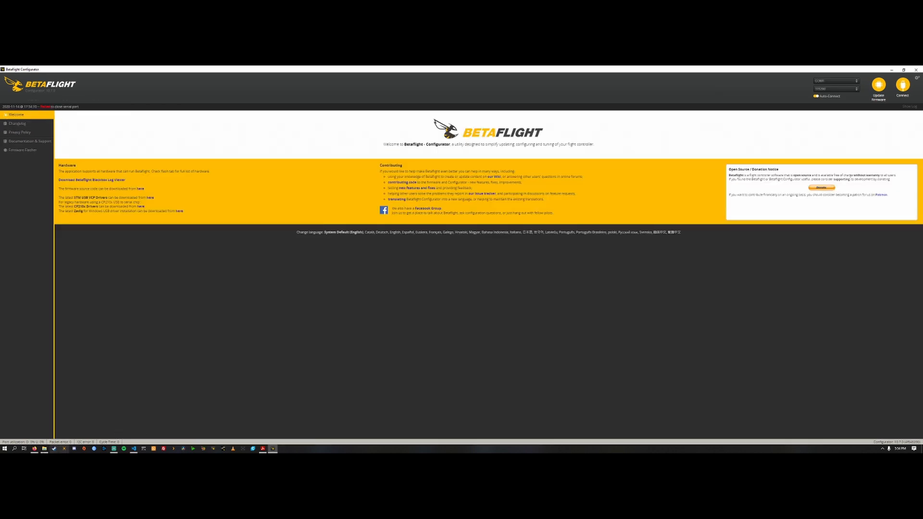
# Step: Return to the GetFPV article in Firefox and read the 'M' Receiver Configuration instructions
pyautogui.click(34, 449)
pyautogui.scroll(-5, 757, 211)
pyautogui.scroll(-15, 760, 220)
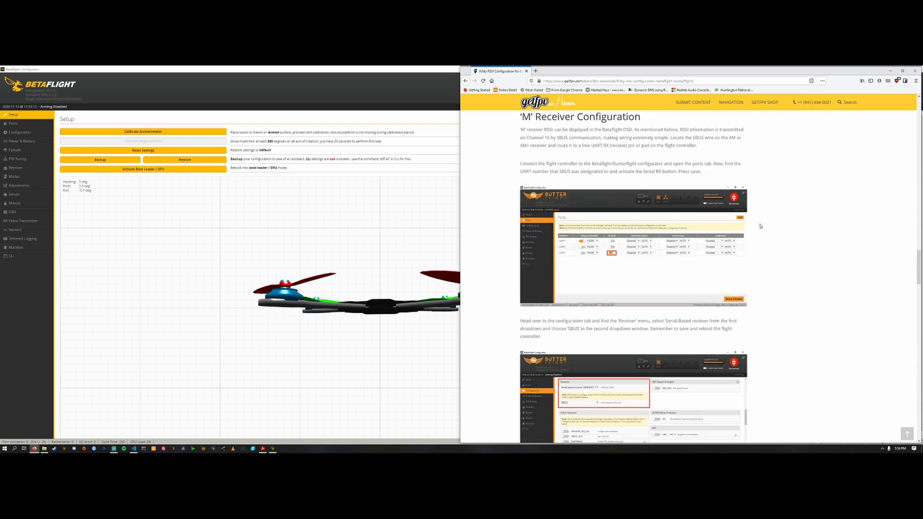
pyautogui.scroll(10, 764, 222)
pyautogui.scroll(-3, 606, 254)
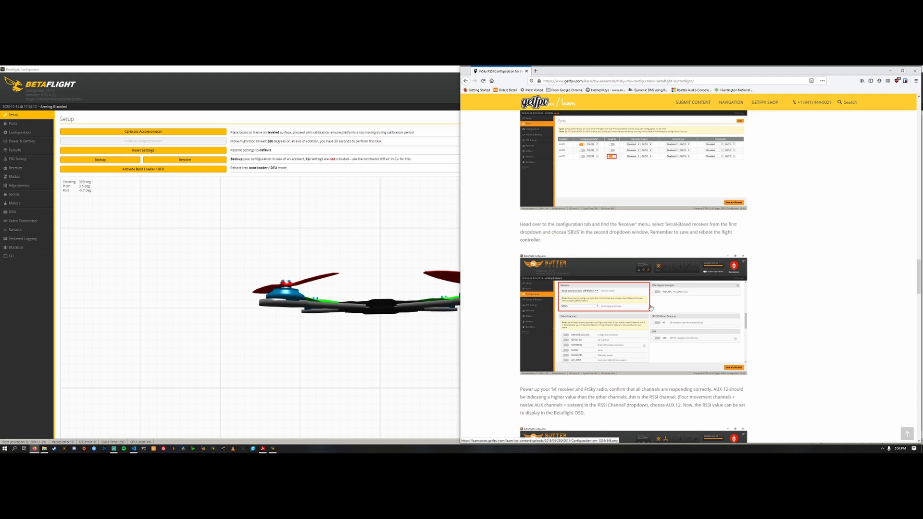
# Step: Switch back to Betaflight Configurator and check the receiver mode and serial receiver provider options in the configuration settings
pyautogui.click(19, 132)
pyautogui.press('super+Up')
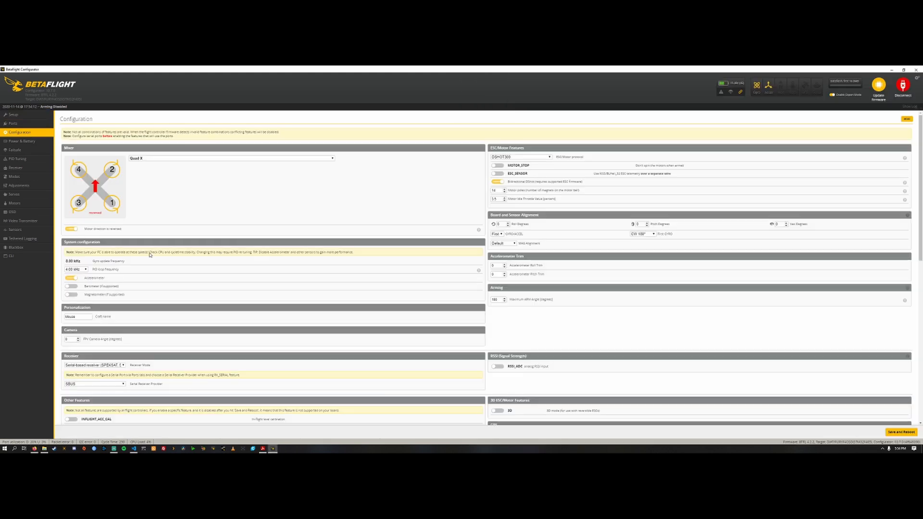
pyautogui.scroll(-1, 93, 334)
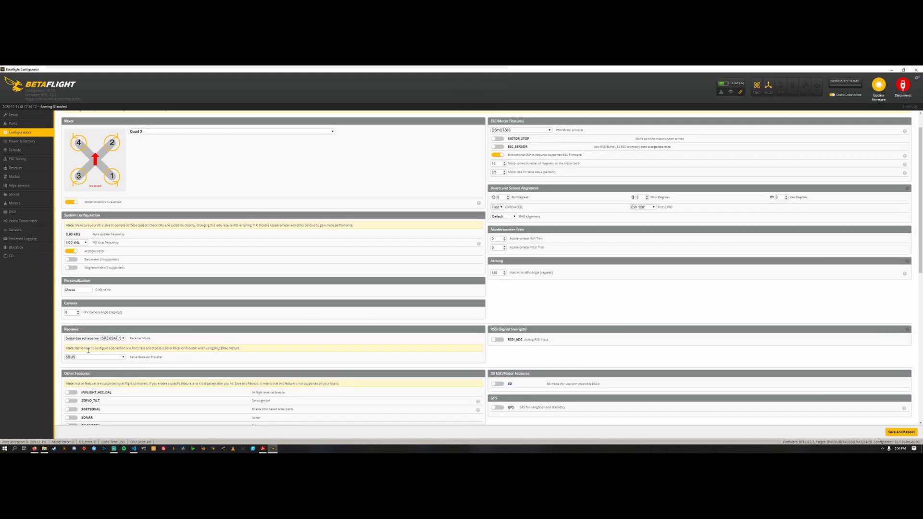
pyautogui.click(109, 338)
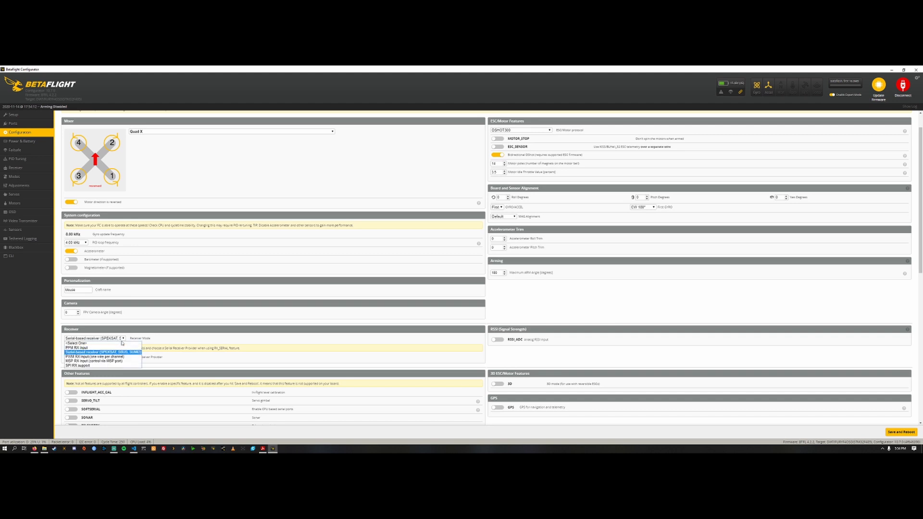
pyautogui.click(257, 318)
pyautogui.scroll(-4, 257, 318)
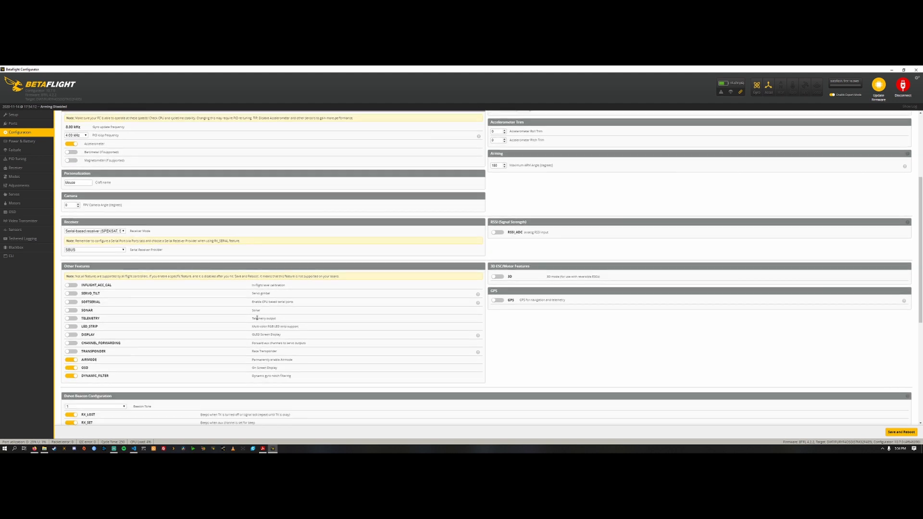
pyautogui.click(117, 250)
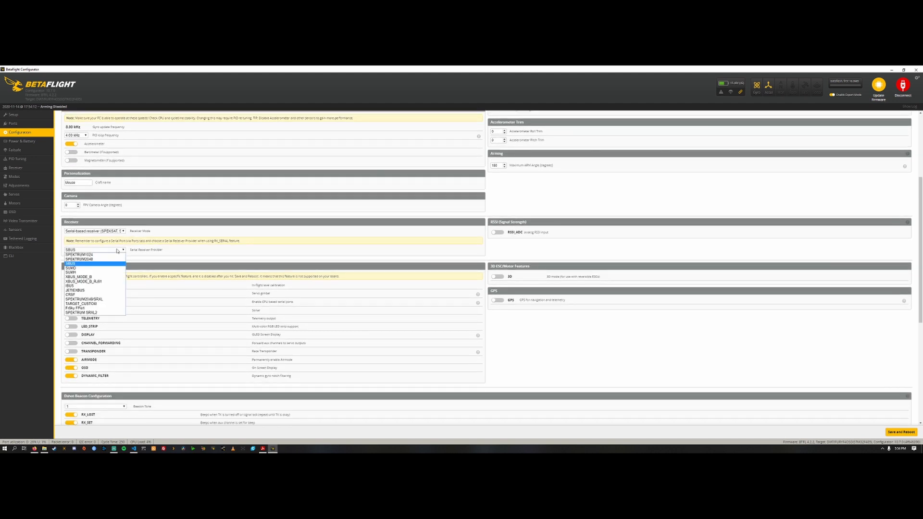
pyautogui.click(243, 253)
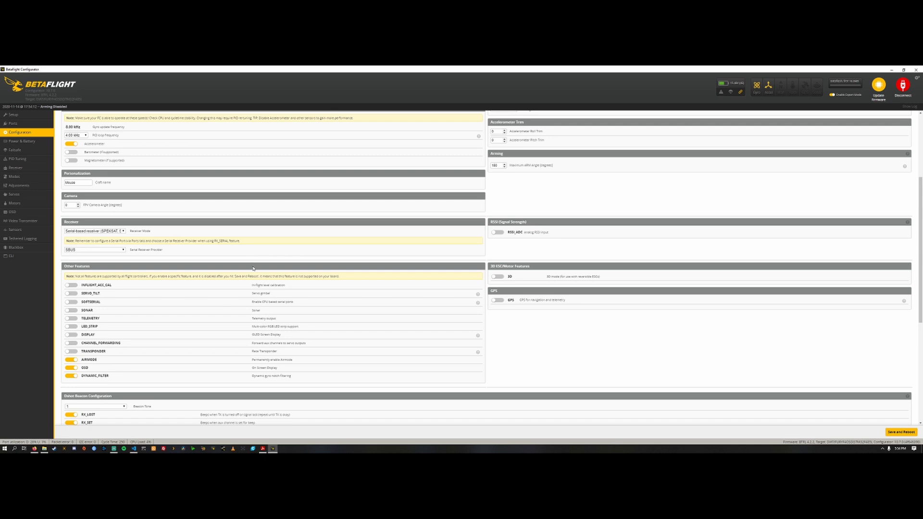
# Step: Review the remaining feature and beeper settings of the configuration and recheck the serial receiver provider options
pyautogui.scroll(5, 253, 268)
pyautogui.scroll(-13, 254, 269)
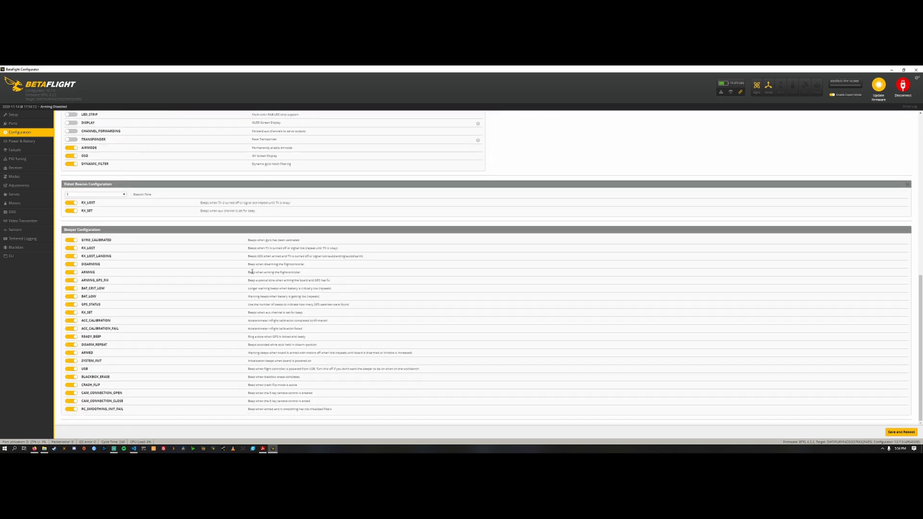
pyautogui.scroll(3, 252, 272)
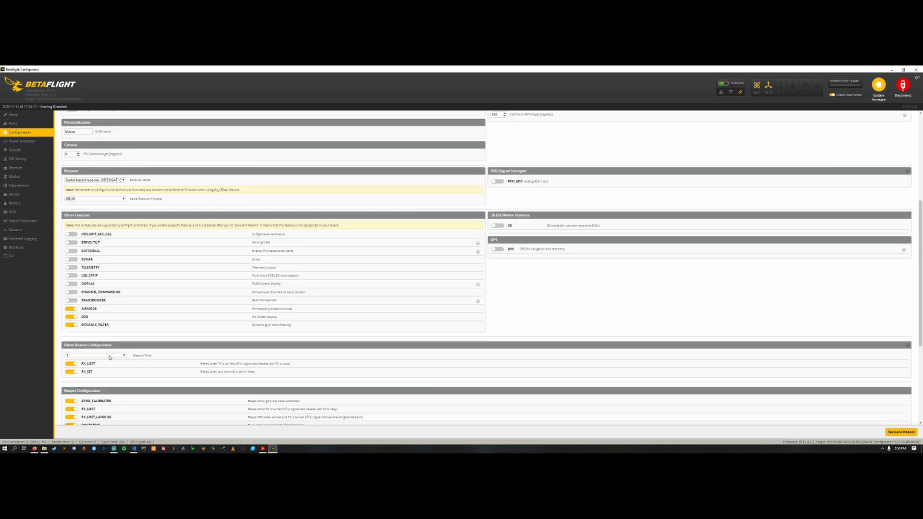
pyautogui.scroll(2, 124, 344)
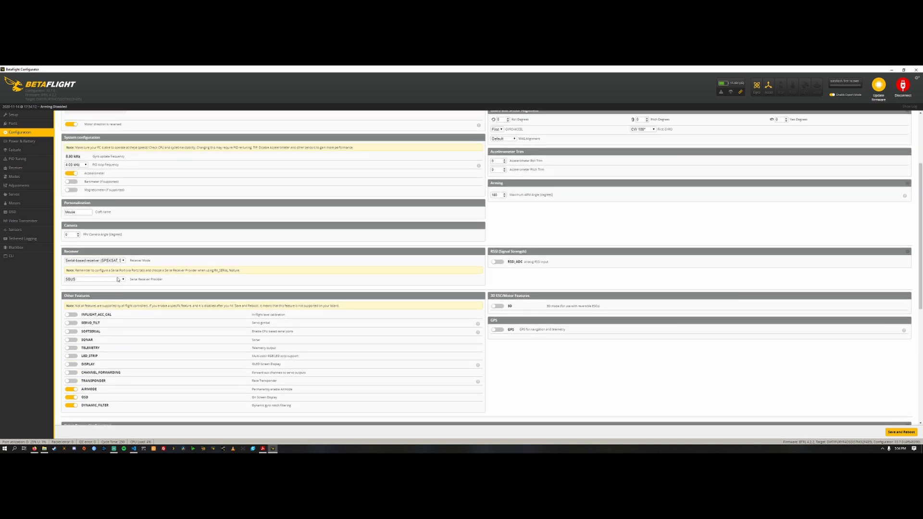
pyautogui.click(118, 279)
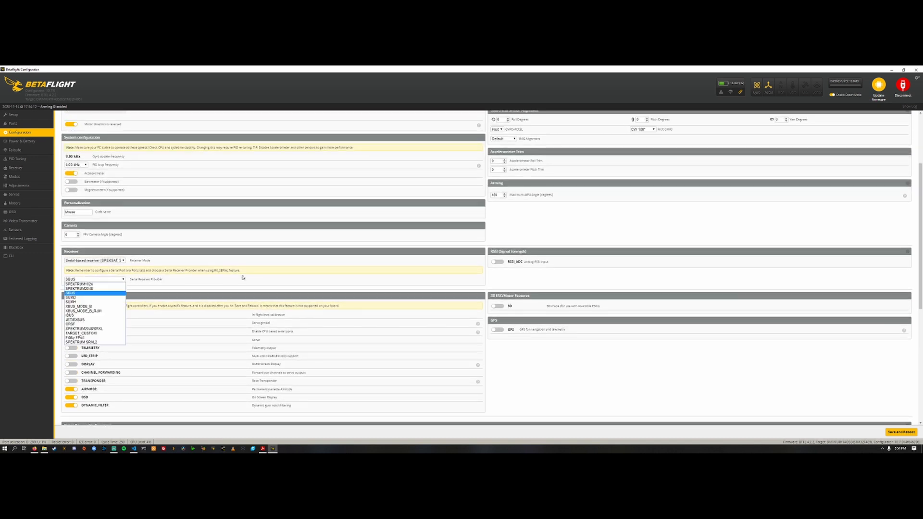
pyautogui.click(332, 275)
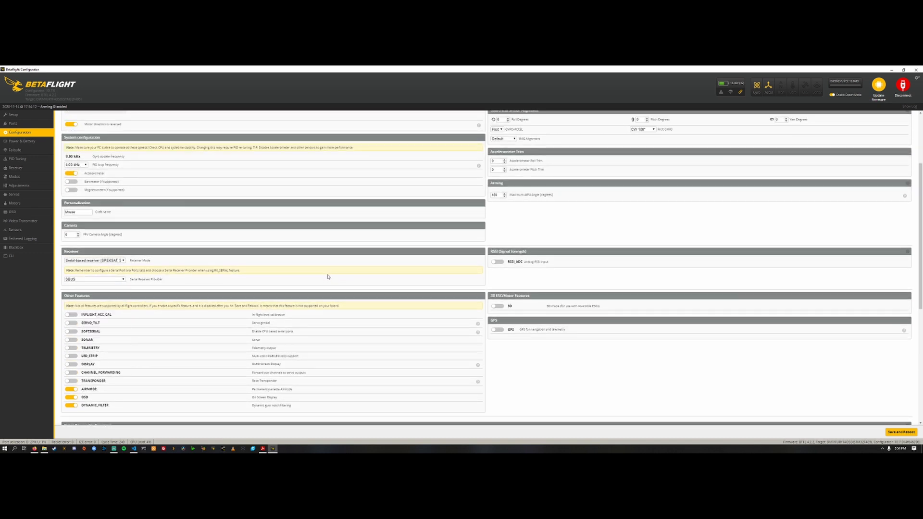
pyautogui.scroll(3, 371, 287)
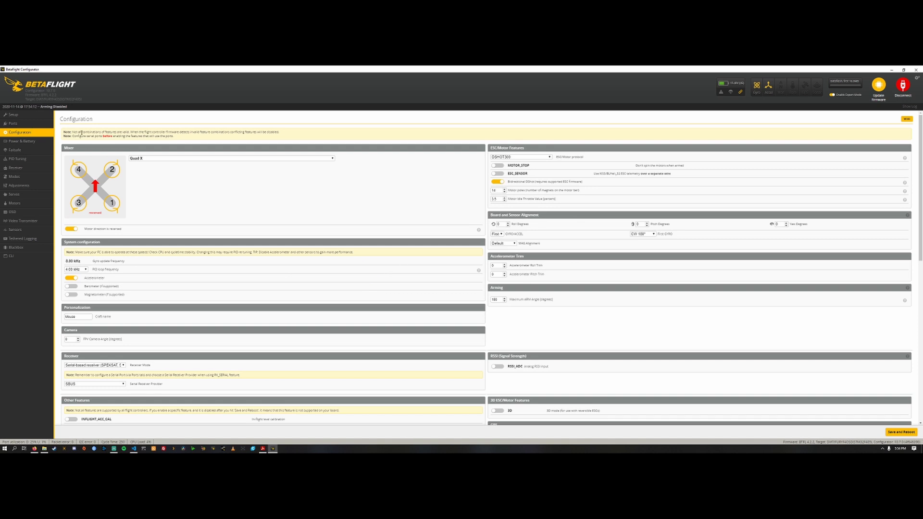
# Step: Open the flight controller's command line and run get rssi to list its RSSI settings
pyautogui.click(34, 247)
pyautogui.click(11, 256)
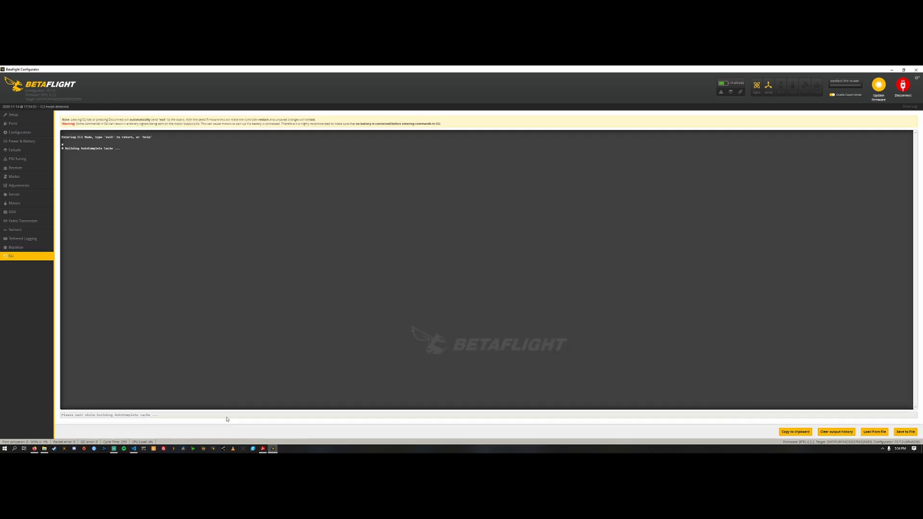
pyautogui.write('res')
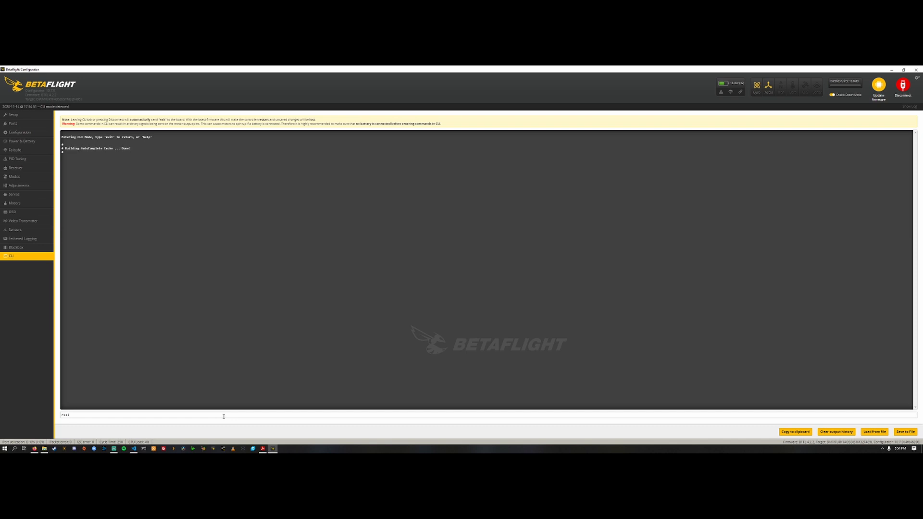
pyautogui.press('BackSpace')
pyautogui.write('get rssi')
pyautogui.press('Return')
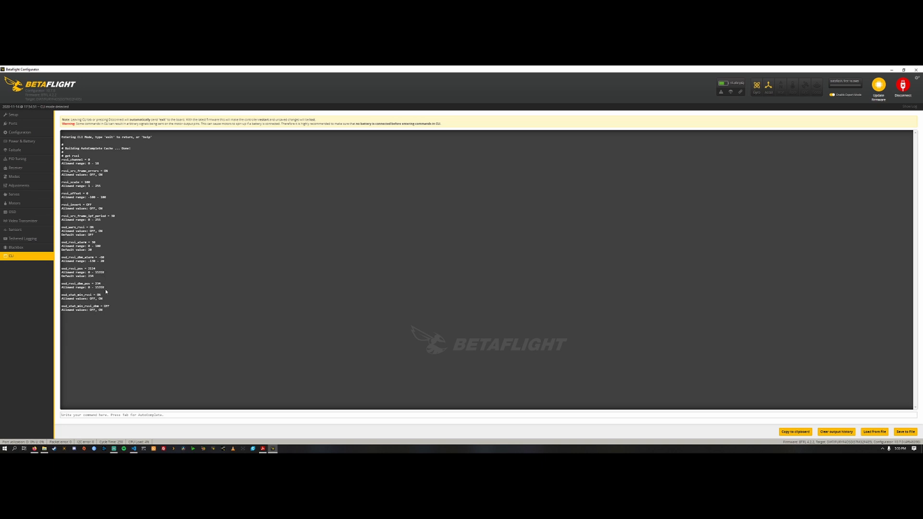
# Step: Launch Snipping Tool and tile Betaflight Configurator and the Firefox article side by side
pyautogui.press('super')
pyautogui.write('snip')
pyautogui.press('Return')
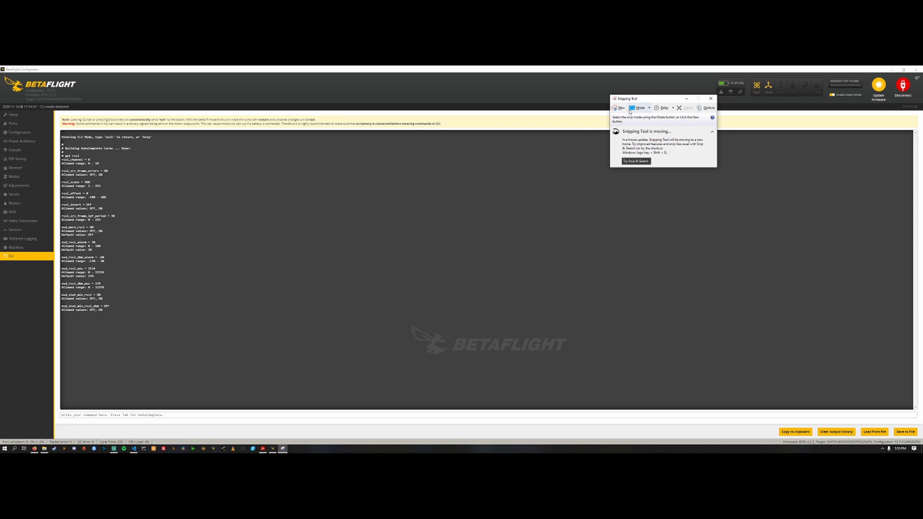
pyautogui.press('super+Left')
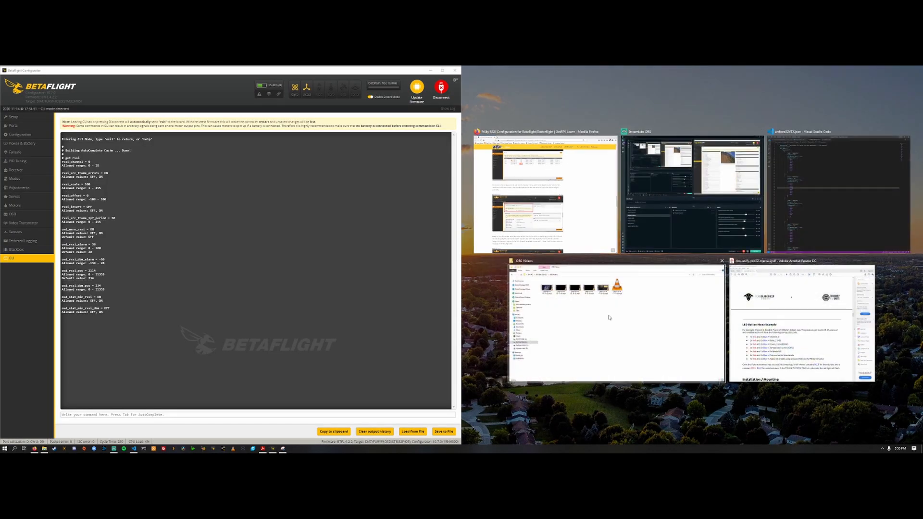
pyautogui.click(600, 193)
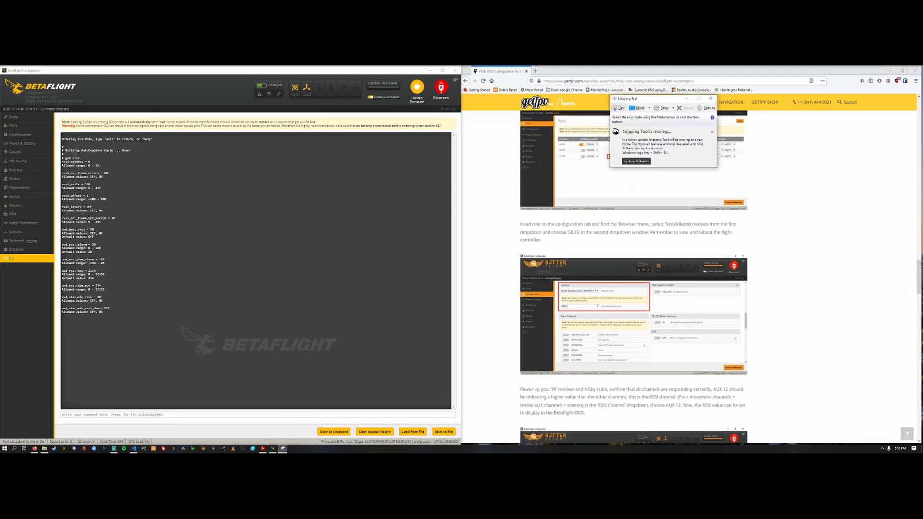
# Step: Capture a snip of the Betaflight CLI window with the get rssi output and place it beside the configurator
pyautogui.click(620, 108)
pyautogui.moveTo(458, 442)
pyautogui.mouseDown()
pyautogui.moveTo(463, 452)
pyautogui.moveTo(462, 445)
pyautogui.mouseUp()
pyautogui.moveTo(146, 75); pyautogui.dragTo(920, 178)
# Step: Disconnect the current flight controller, connect the other quad, and run get rssi in its command line
pyautogui.click(6, 321)
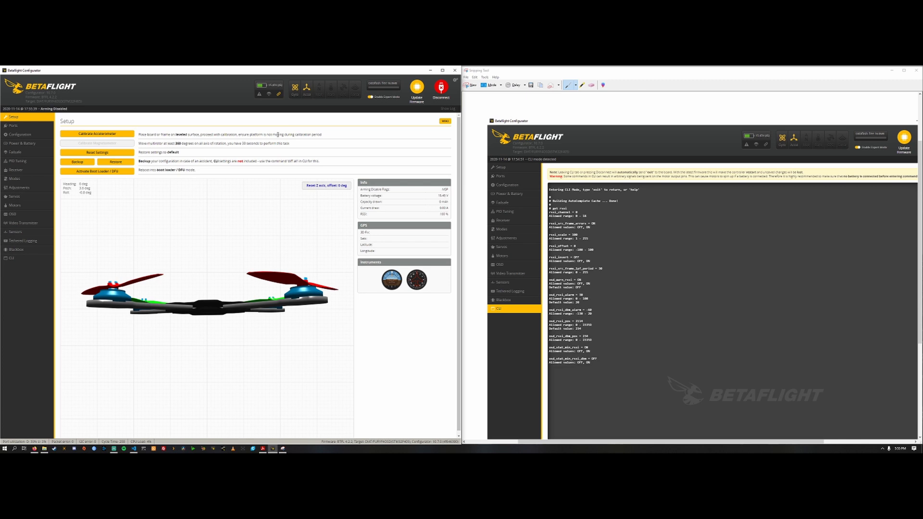
pyautogui.click(441, 88)
pyautogui.click(441, 88)
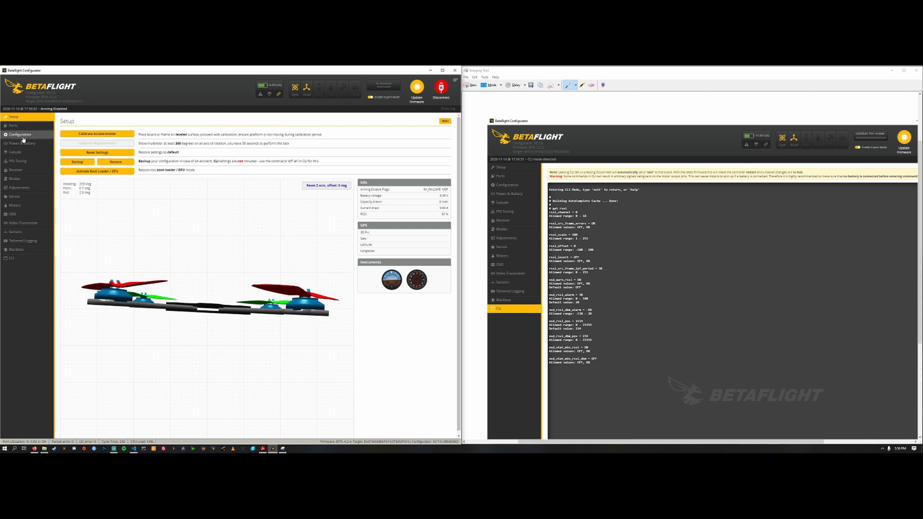
pyautogui.click(12, 258)
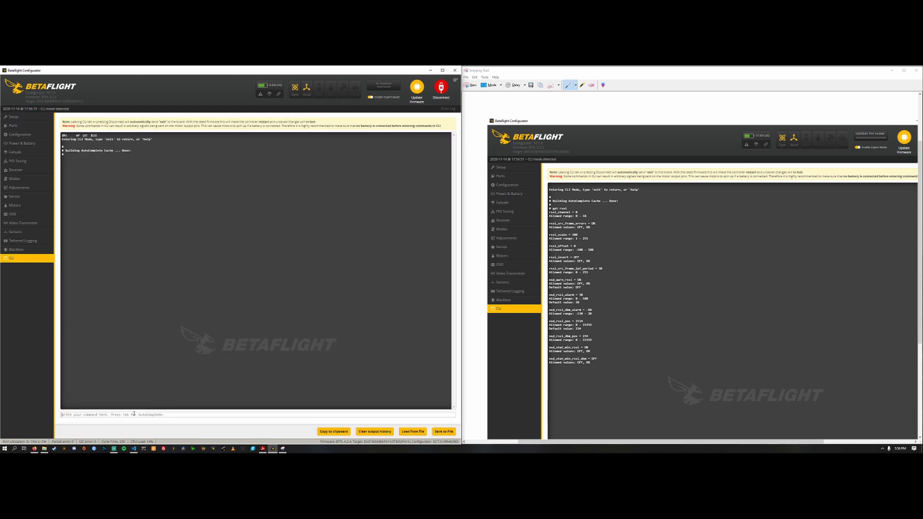
pyautogui.write('d')
pyautogui.write('et rssi')
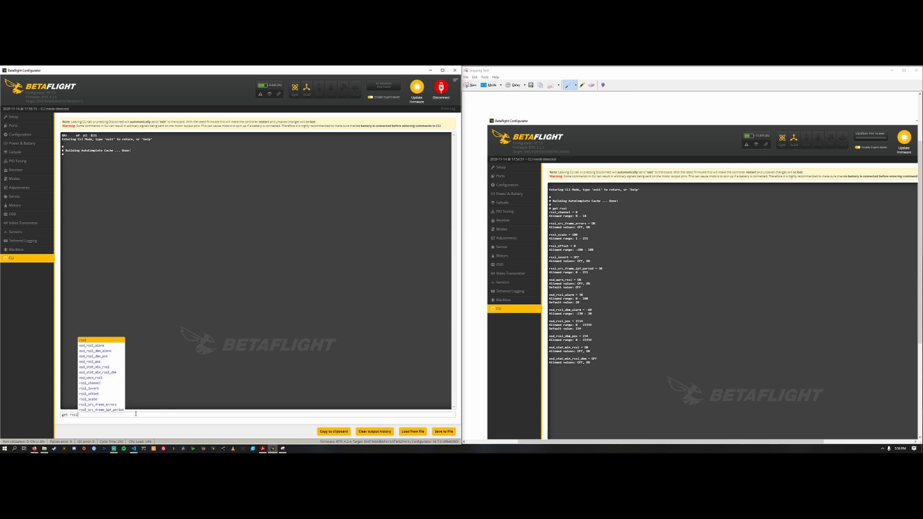
pyautogui.press('Return')
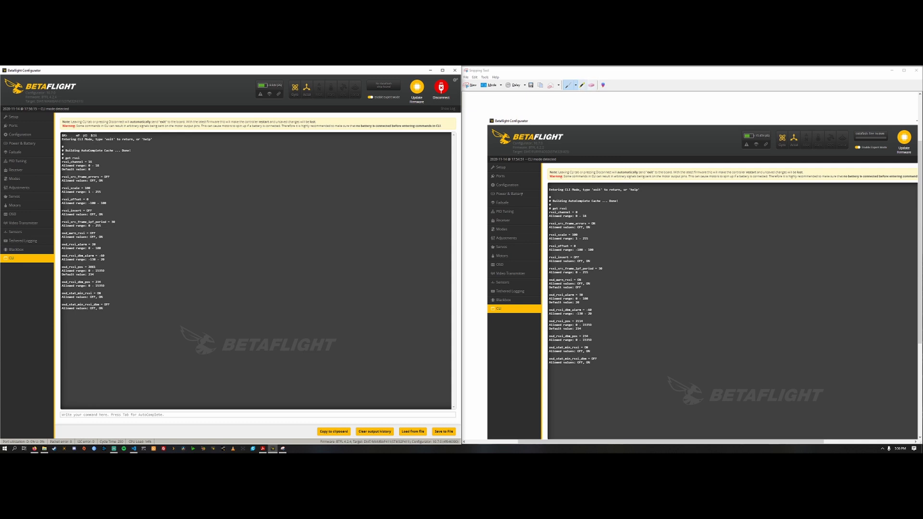
# Step: Compare the live RSSI settings with the captured snip, marking the rssi_channel values in both
pyautogui.scroll(-1, 659, 201)
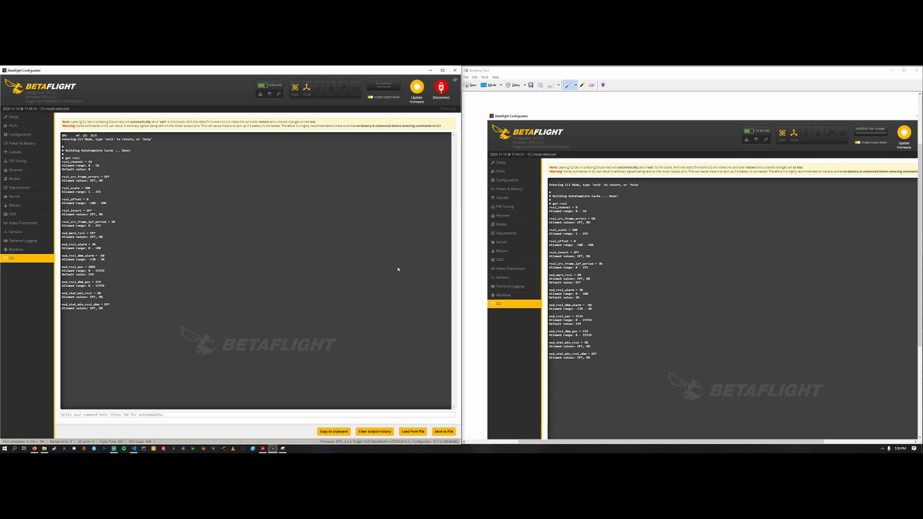
pyautogui.moveTo(64, 232); pyautogui.dragTo(99, 234)
pyautogui.click(569, 230)
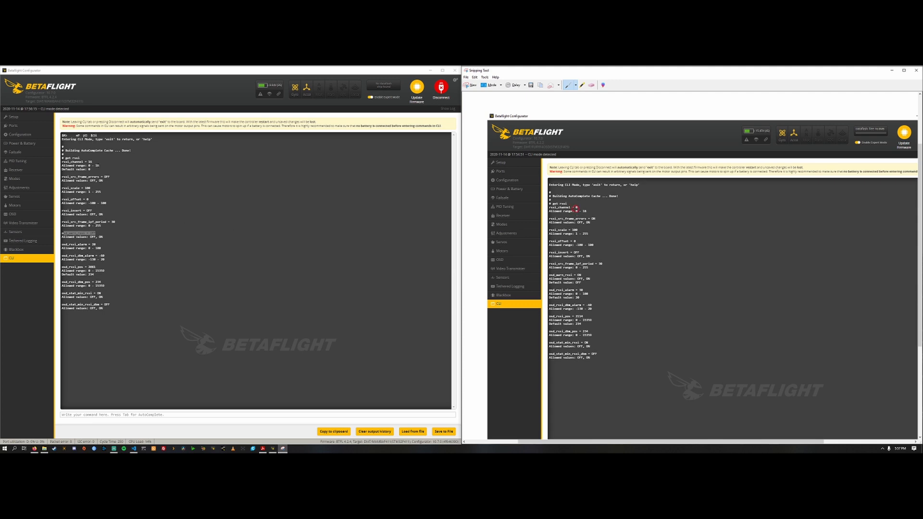
pyautogui.doubleClick(90, 162)
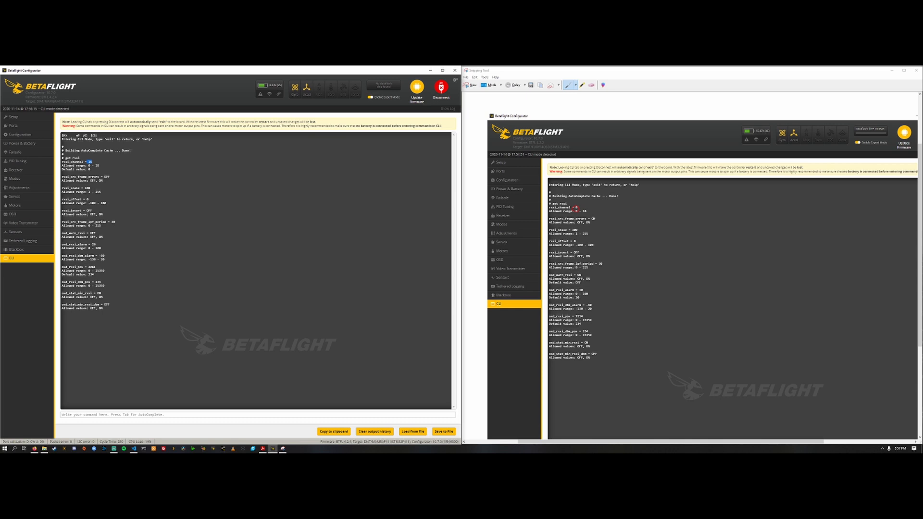
# Step: Switch to Firefox and search the web for "mamba f405 wiring diagram" in a new tab
pyautogui.click(34, 448)
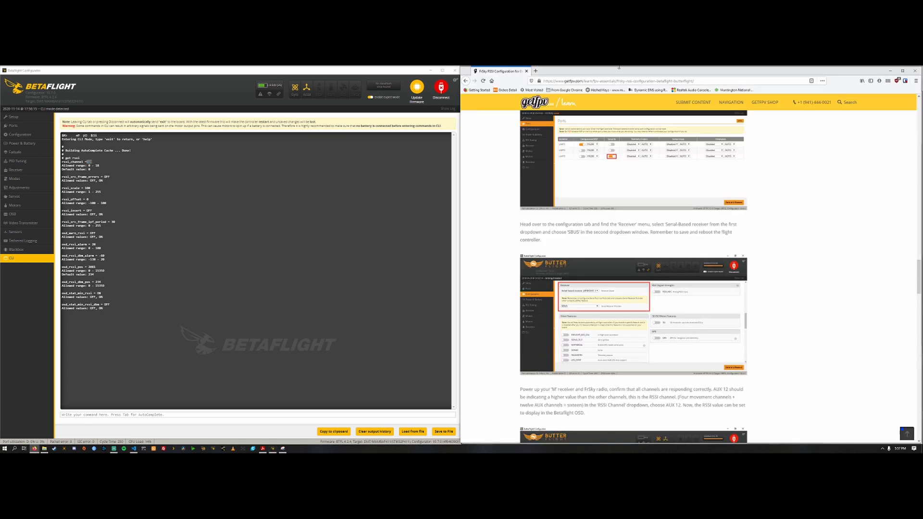
pyautogui.click(535, 72)
pyautogui.write('mamba')
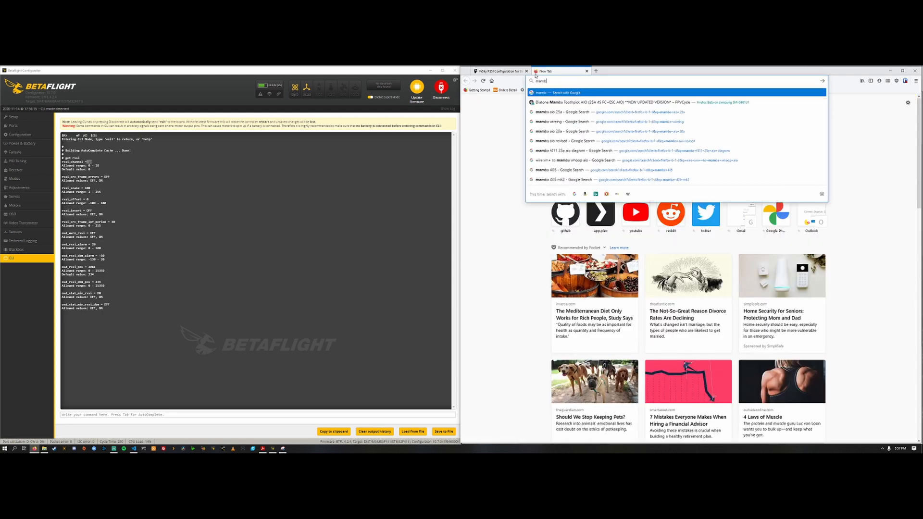
pyautogui.write(' f405')
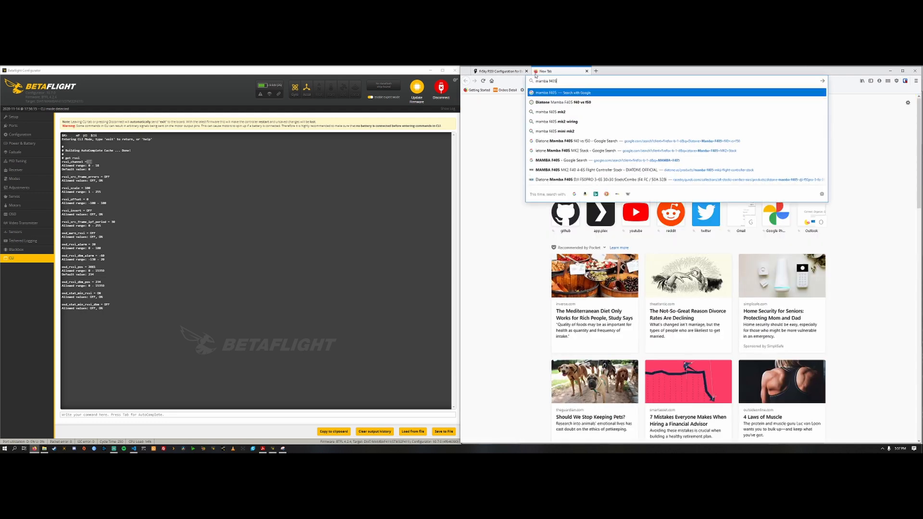
pyautogui.write(' wire')
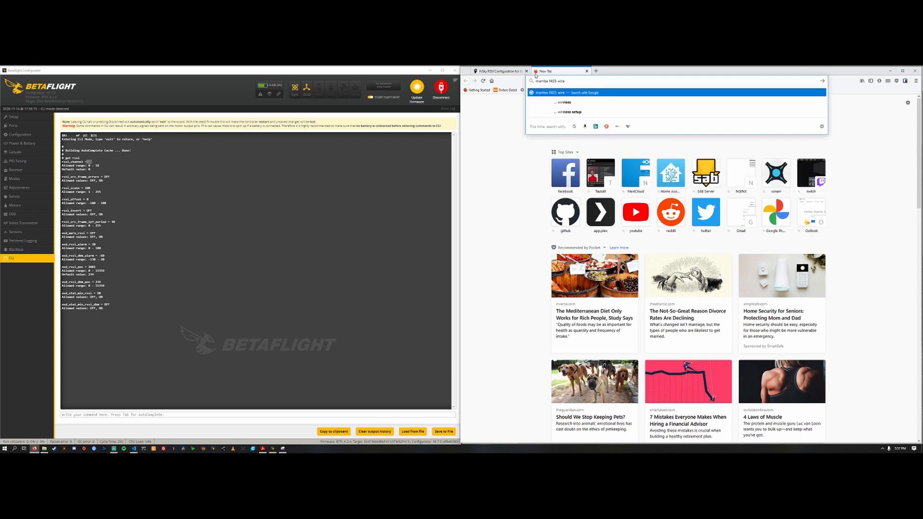
pyautogui.press('BackSpace')
pyautogui.press('Down')
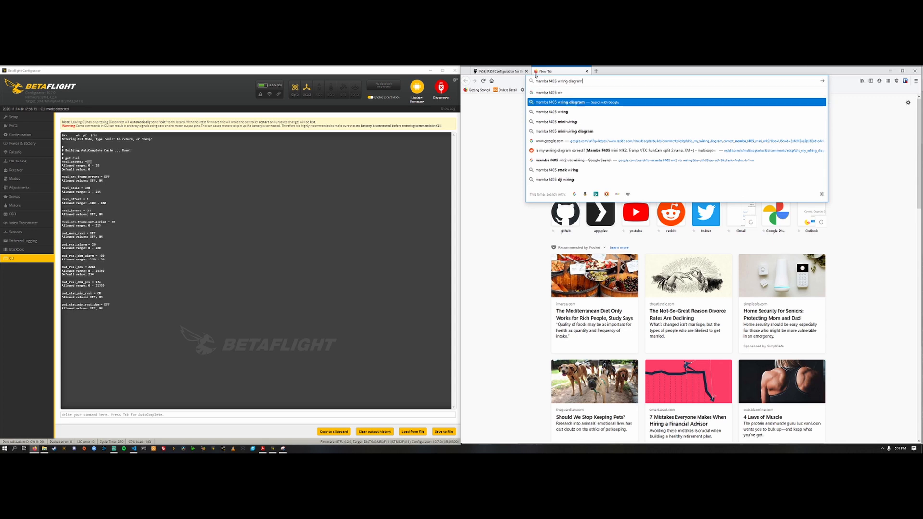
pyautogui.press('Return')
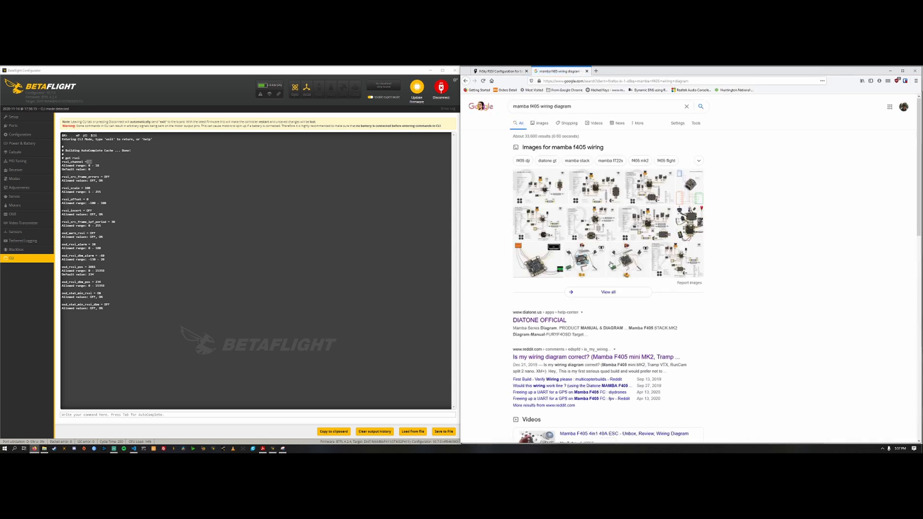
# Step: Open the Multirotor Guide page from the image results and examine its Mamba F405 MK2 with F40 ESC connection diagram enlarged
pyautogui.click(654, 191)
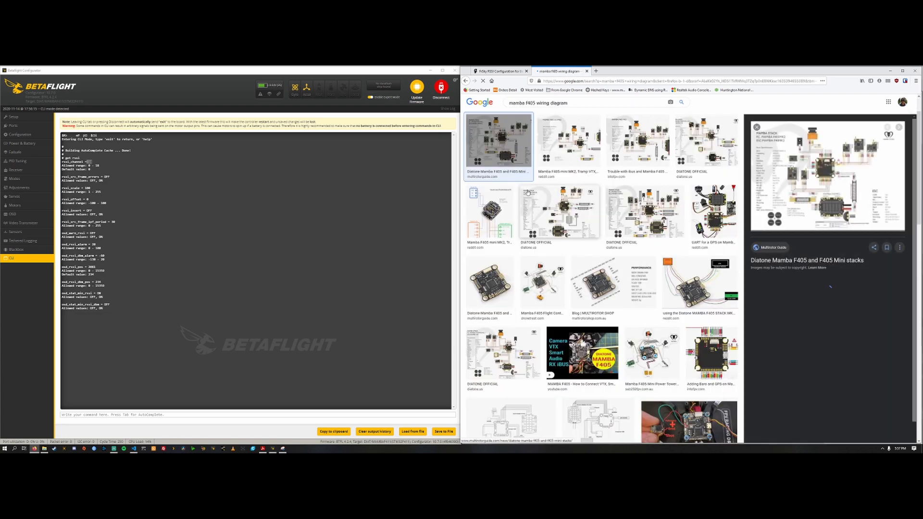
pyautogui.click(853, 174)
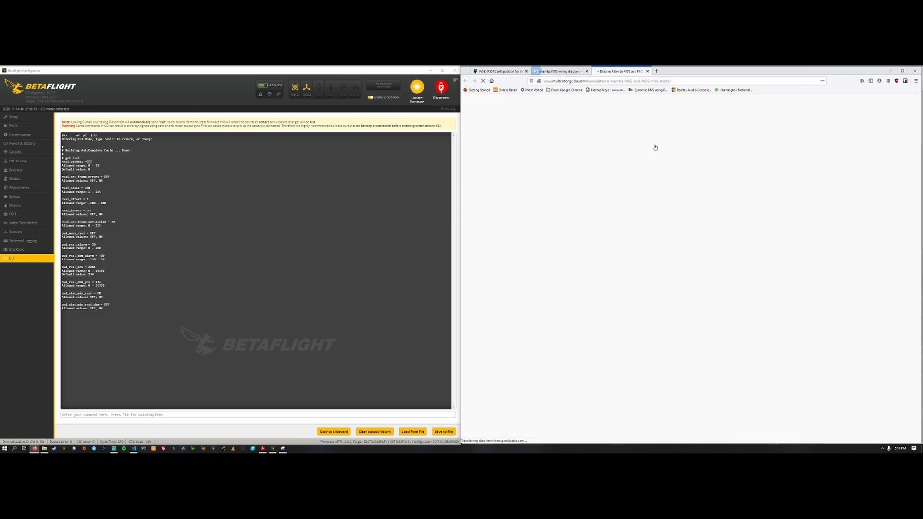
pyautogui.scroll(-2, 682, 278)
pyautogui.scroll(-5, 683, 278)
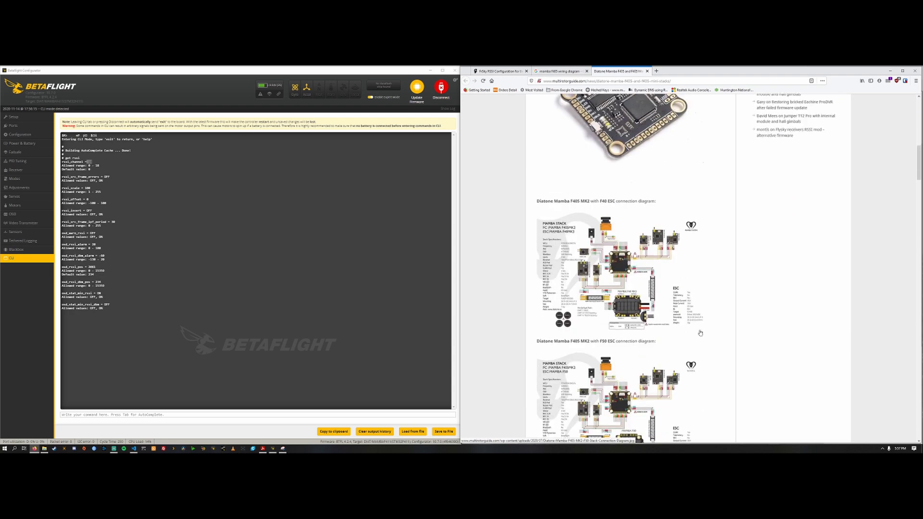
pyautogui.click(643, 287)
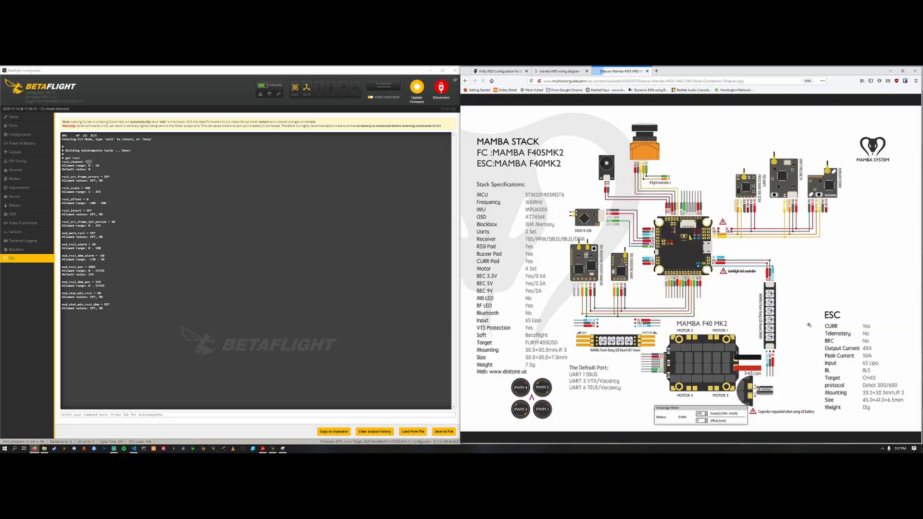
pyautogui.scroll(2, 708, 279)
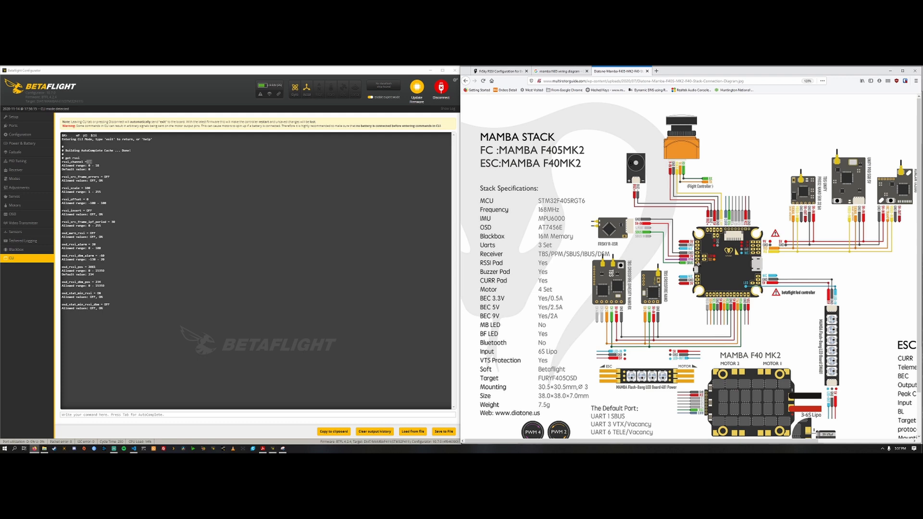
# Step: Find the FPV Cycle store in a new tab and open its Diatone Mamba Toothpick AIO product page
pyautogui.click(656, 72)
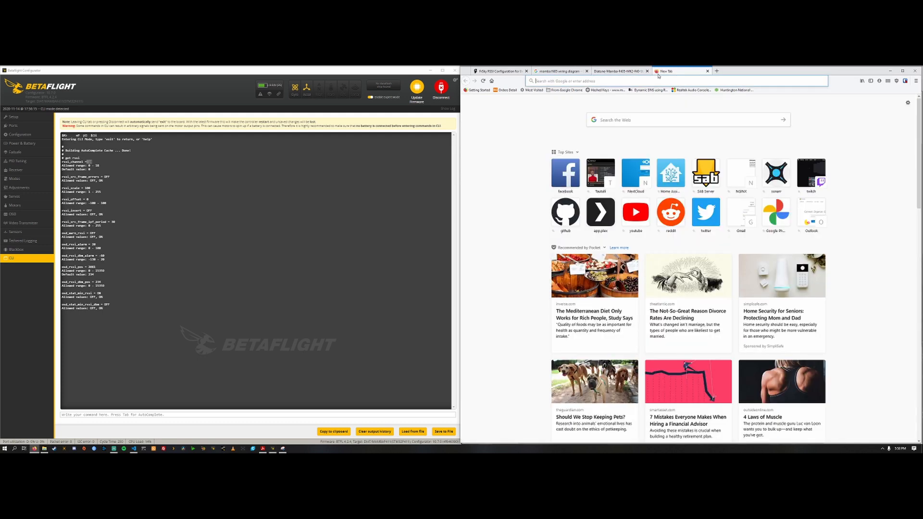
pyautogui.write('fpc')
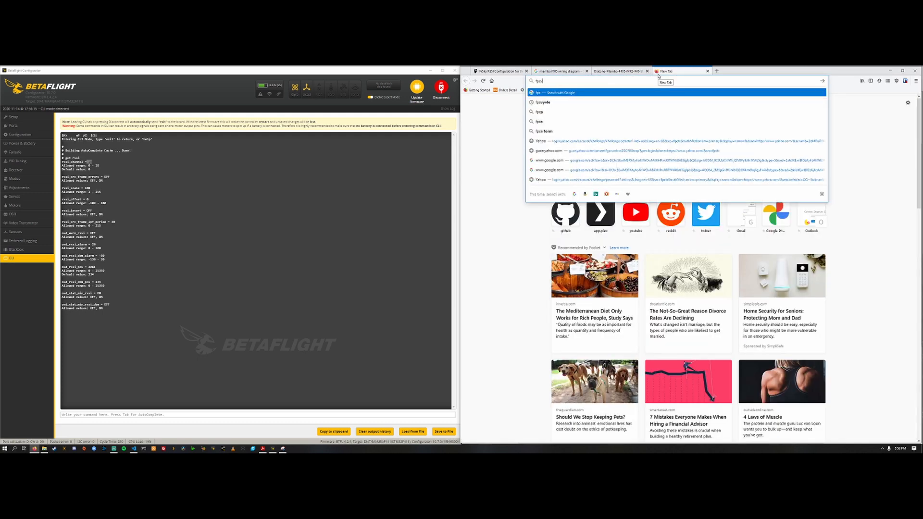
pyautogui.write('vyvle')
pyautogui.press('Return')
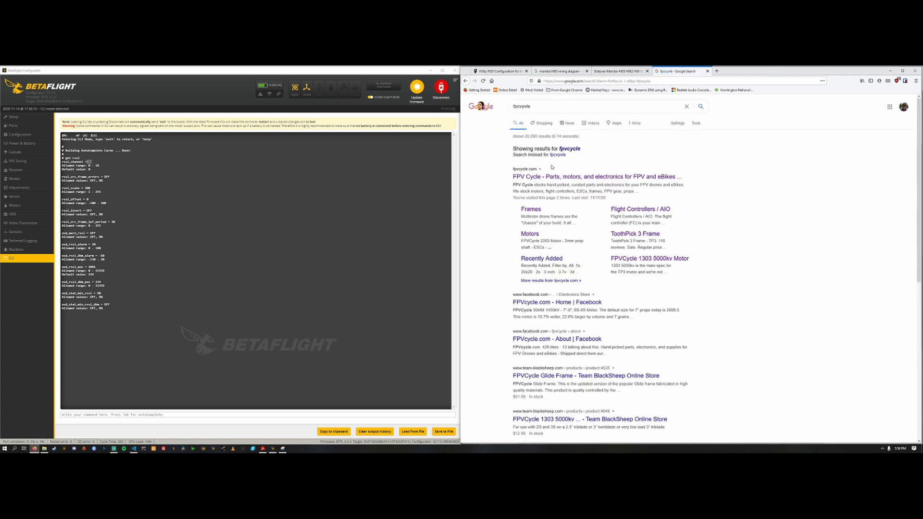
pyautogui.click(560, 179)
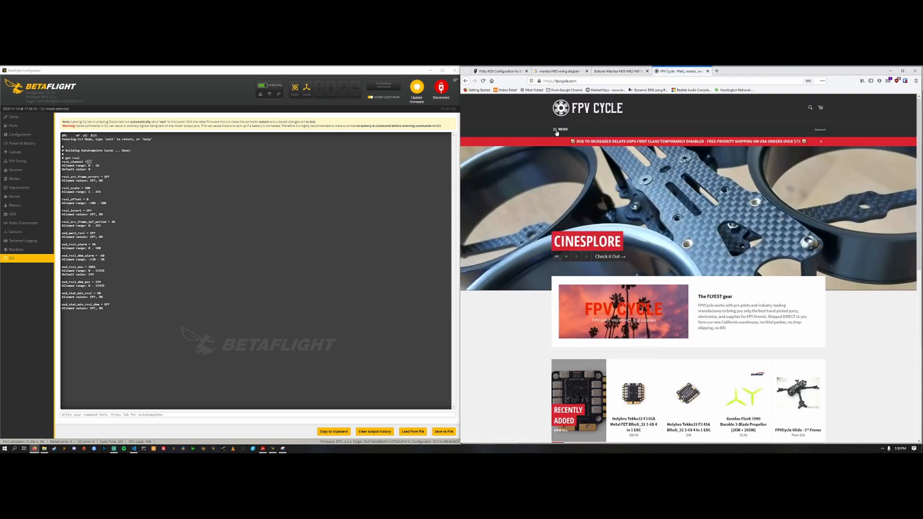
pyautogui.scroll(-5, 586, 257)
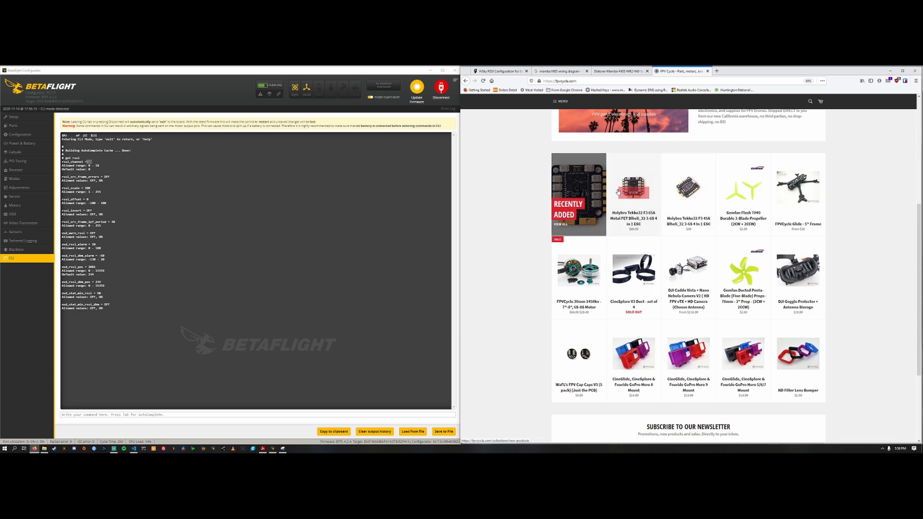
pyautogui.scroll(5, 576, 159)
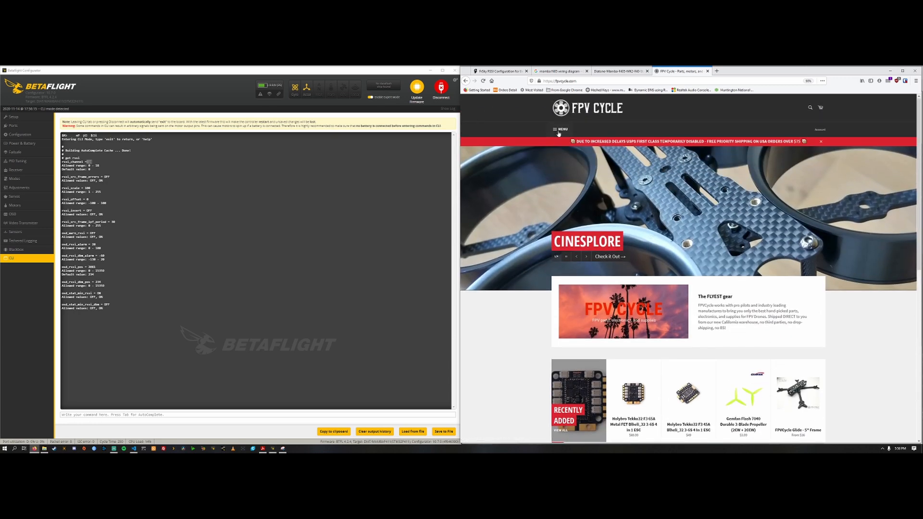
pyautogui.click(560, 130)
pyautogui.click(494, 135)
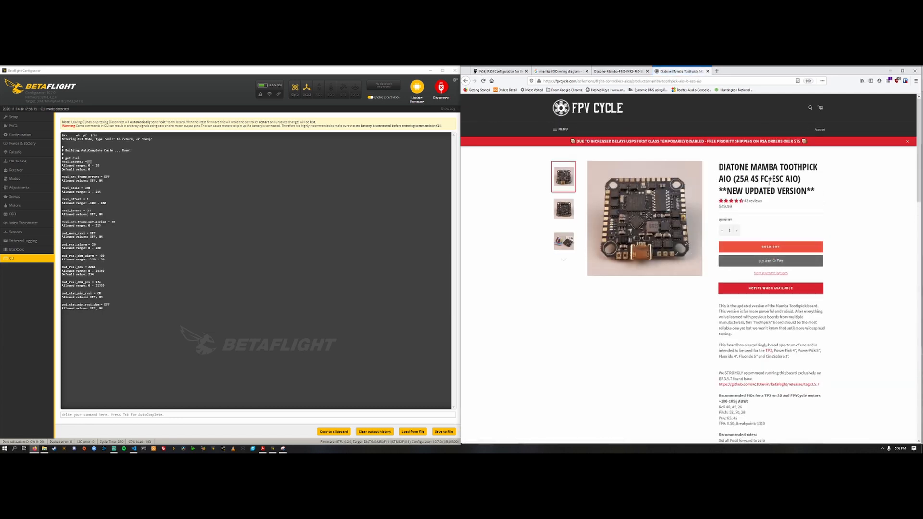
# Step: Enlarge the Mamba F4 AIO wiring diagram from the product images and examine its receiver pads and default UART ports
pyautogui.moveTo(720, 166); pyautogui.dragTo(821, 182)
pyautogui.click(883, 196)
pyautogui.click(563, 260)
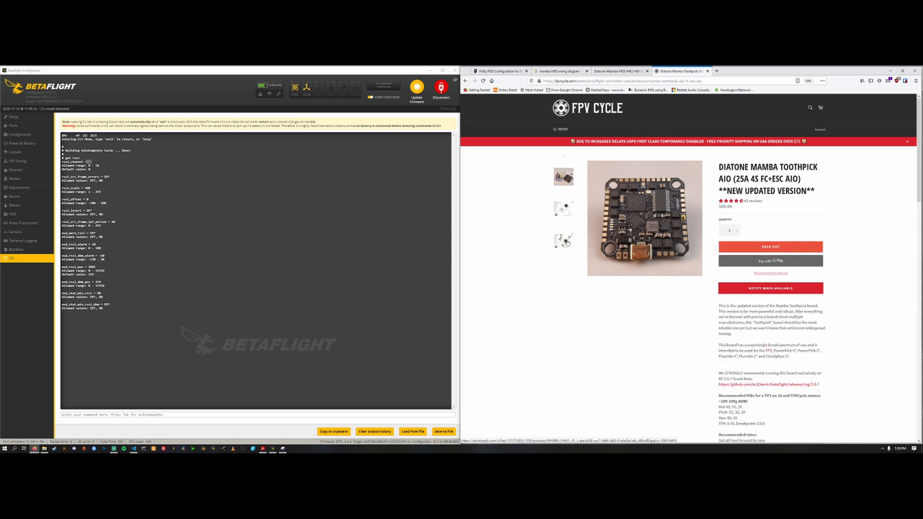
pyautogui.click(567, 239)
pyautogui.click(649, 219)
pyautogui.scroll(1, 716, 320)
pyautogui.scroll(2, 715, 320)
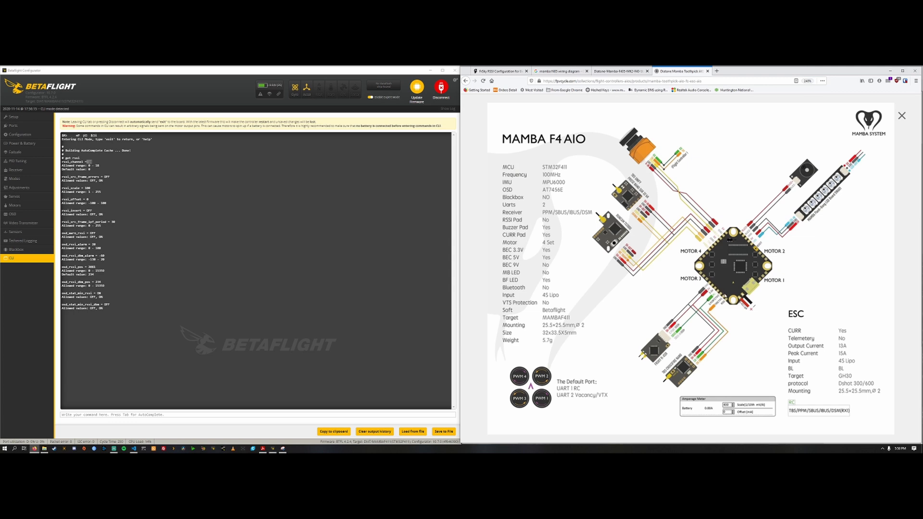
pyautogui.scroll(2, 725, 303)
pyautogui.scroll(1, 725, 303)
# Step: Leave the CLI and check the serial receiver and peripheral assignments of the UARTs on the Ports page
pyautogui.click(27, 138)
pyautogui.click(27, 135)
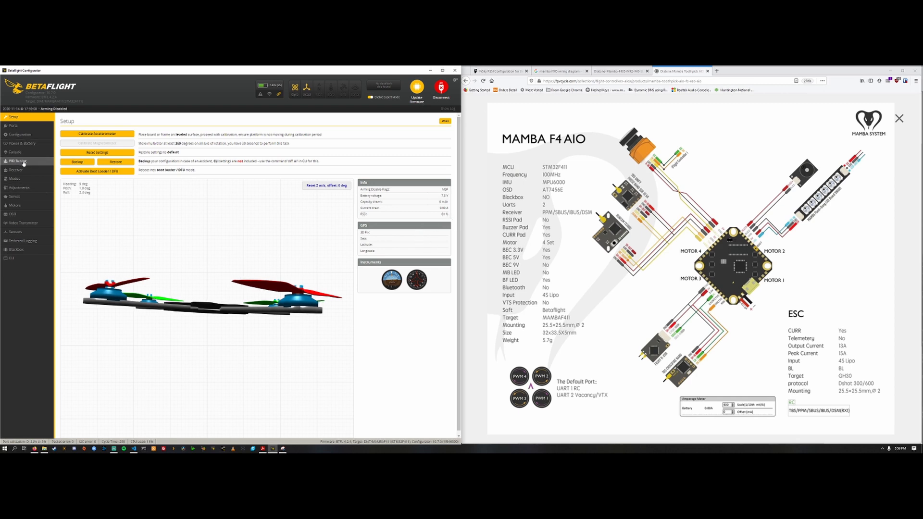
pyautogui.click(31, 127)
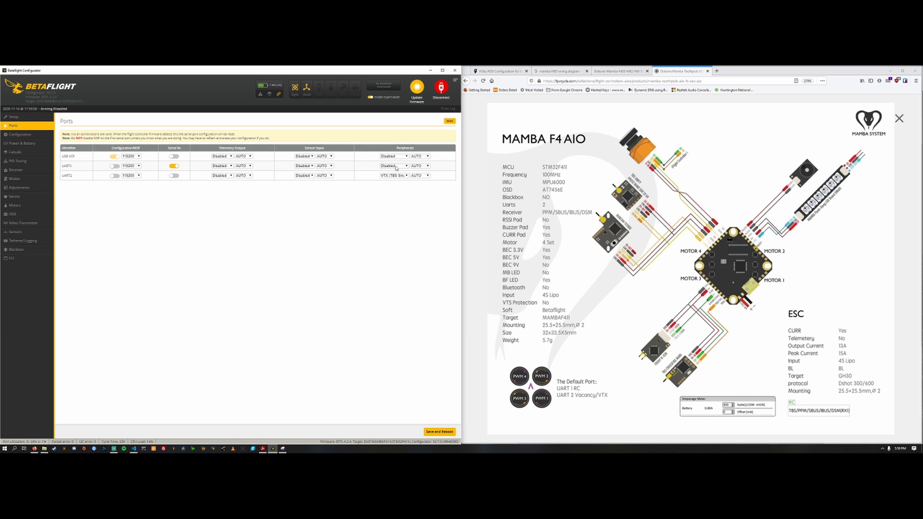
# Step: Review the receiver settings on the Configuration page and look through the available serial receiver providers without changing the selection
pyautogui.click(22, 134)
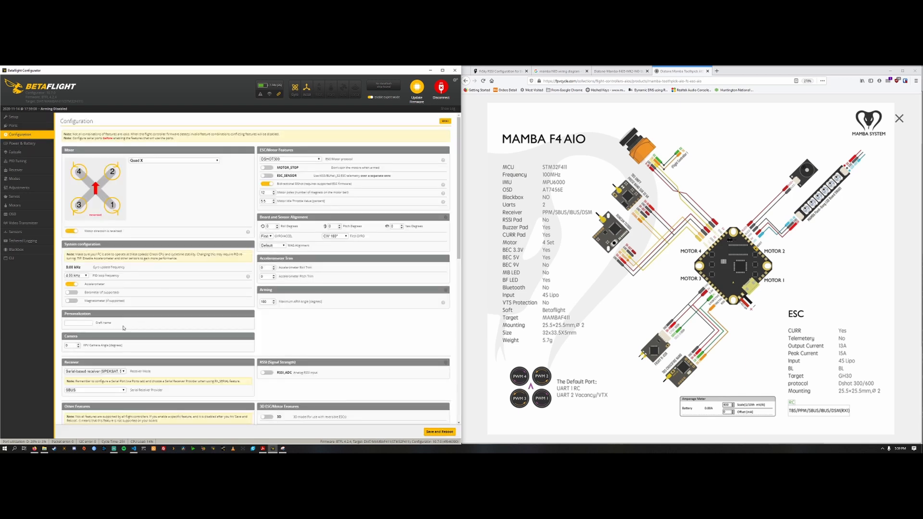
pyautogui.scroll(-1, 96, 305)
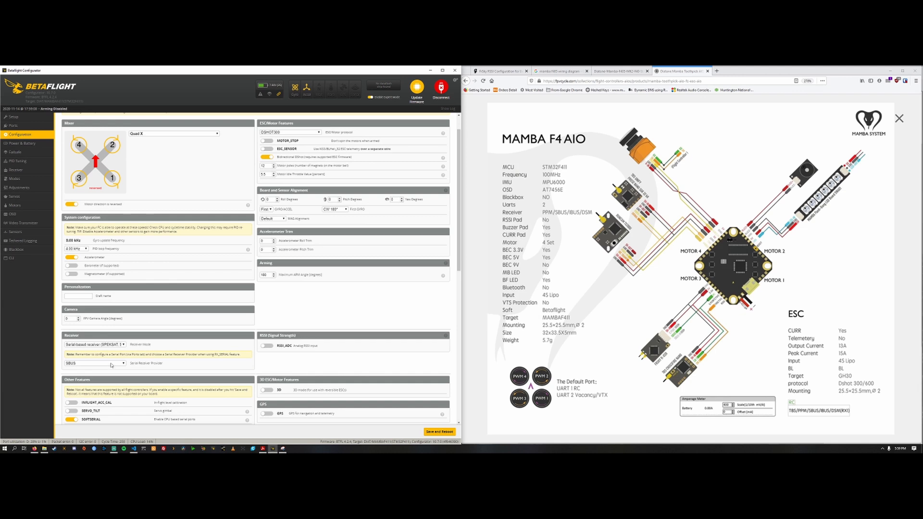
pyautogui.click(111, 364)
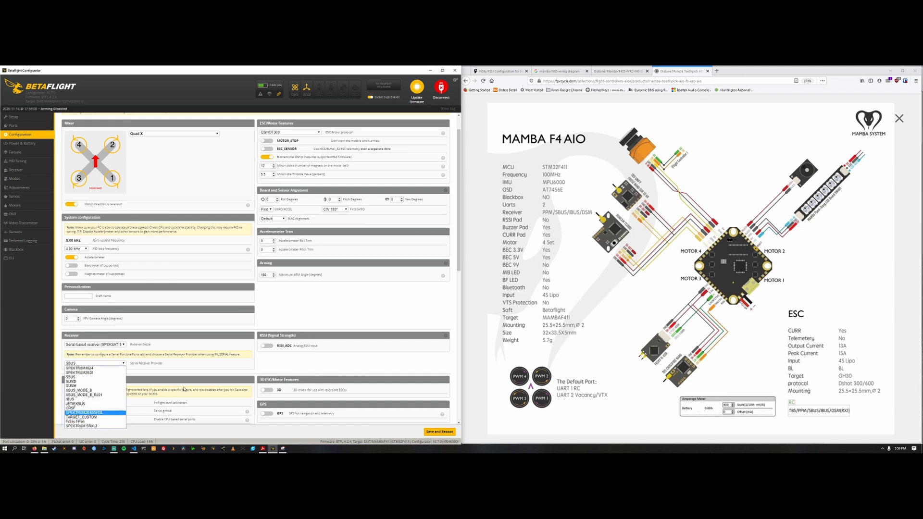
pyautogui.click(191, 362)
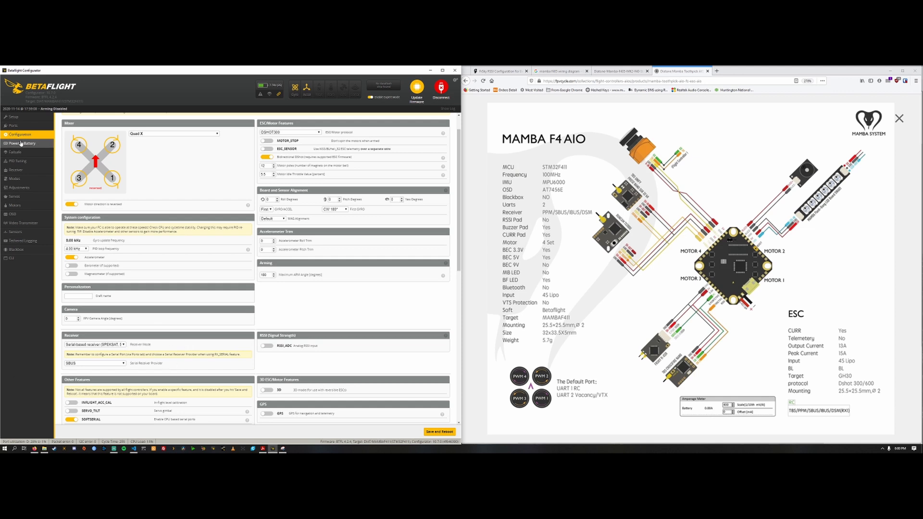
# Step: Show the Receiver page with its RSSI channel and capture the Betaflight window as a new snip in Snipping Tool
pyautogui.click(16, 170)
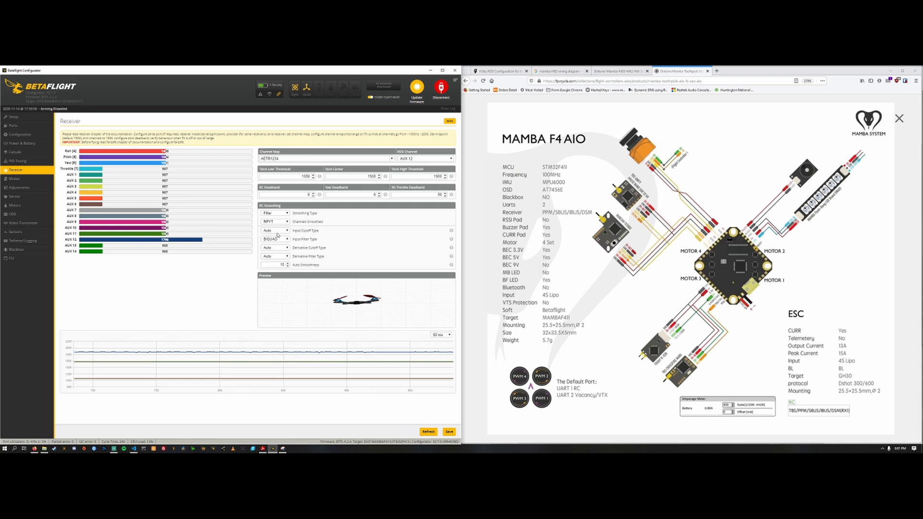
pyautogui.click(282, 448)
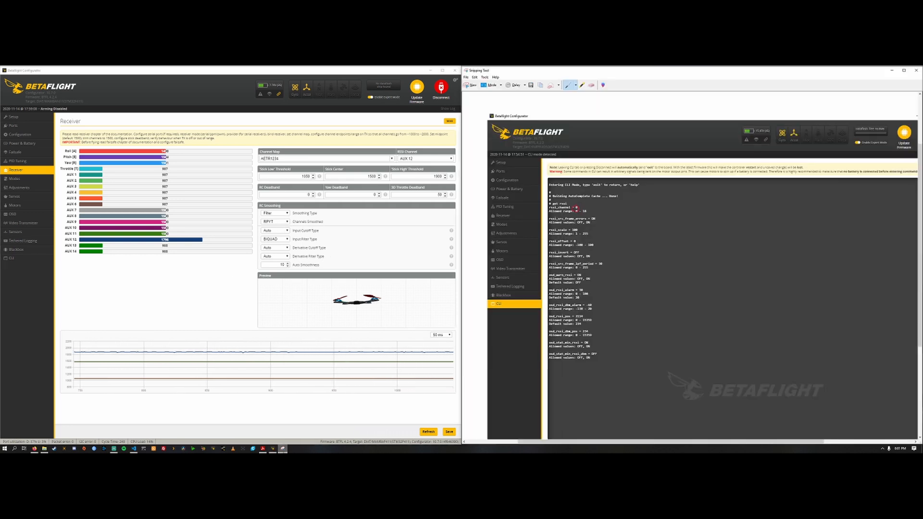
pyautogui.click(470, 87)
pyautogui.moveTo(1, 66); pyautogui.dragTo(468, 443)
pyautogui.moveTo(211, 71); pyautogui.dragTo(922, 140)
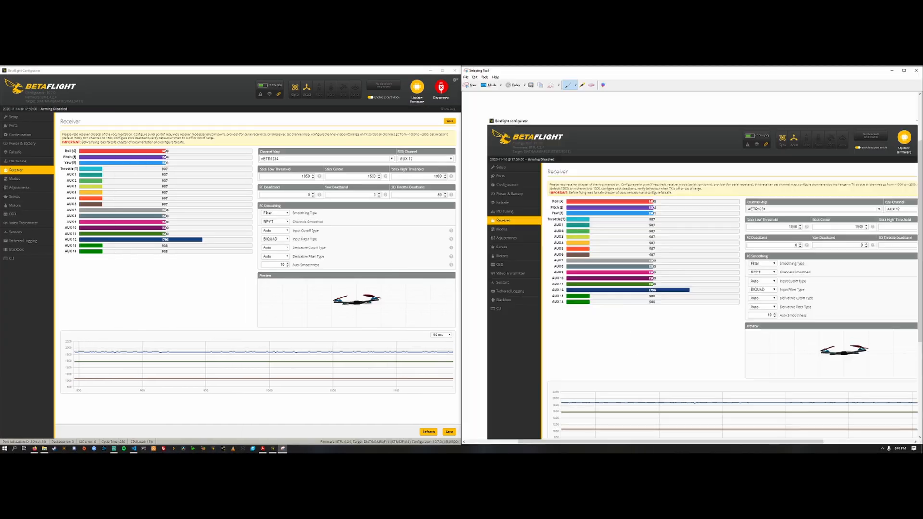
# Step: Disconnect the current flight controller and examine the other board's Receiver page, comparing its channels and RSSI channel with the captured snip
pyautogui.click(441, 88)
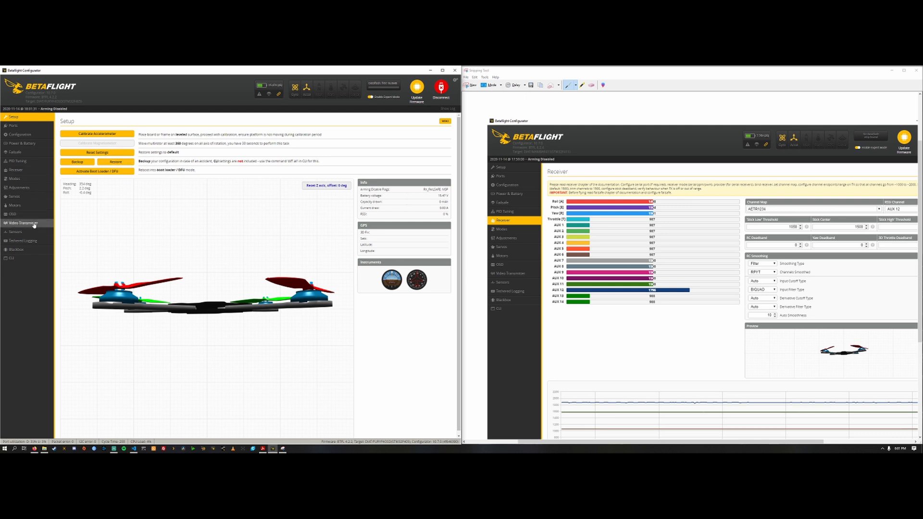
pyautogui.click(16, 170)
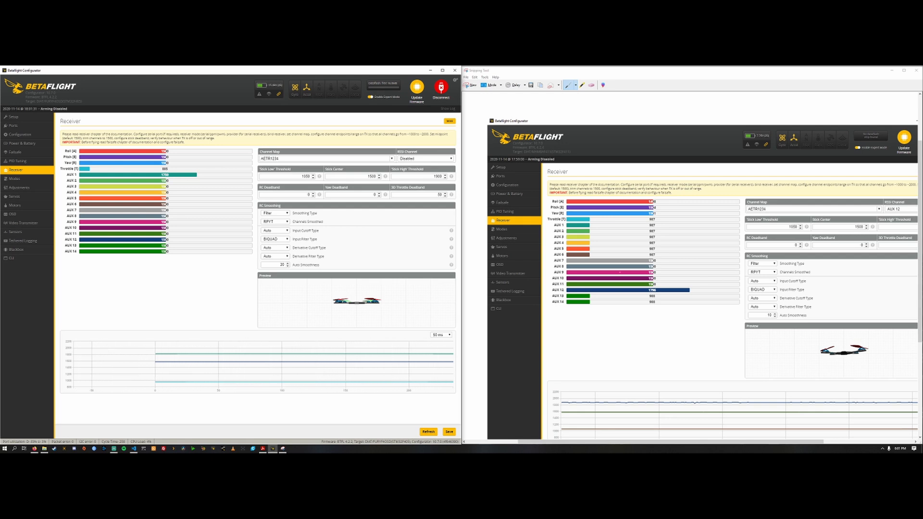
pyautogui.moveTo(452, 266)
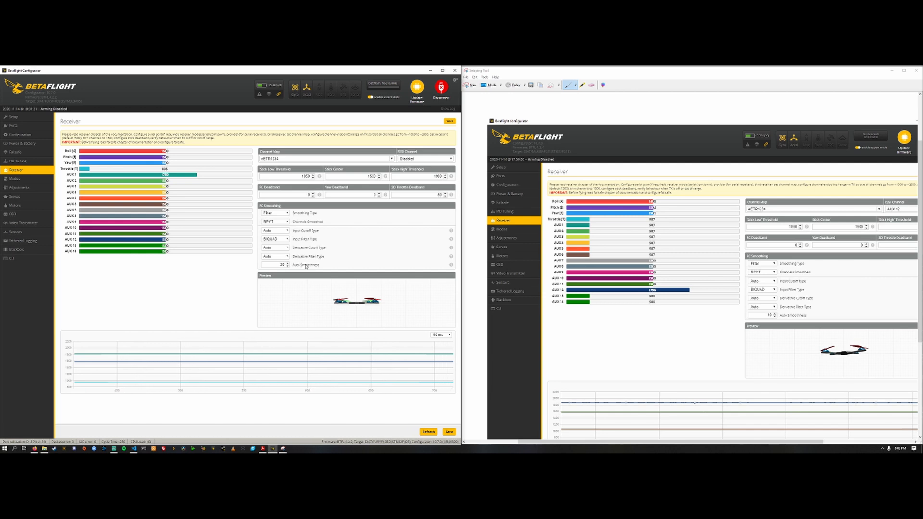
pyautogui.moveTo(137, 135); pyautogui.dragTo(404, 140)
pyautogui.click(404, 139)
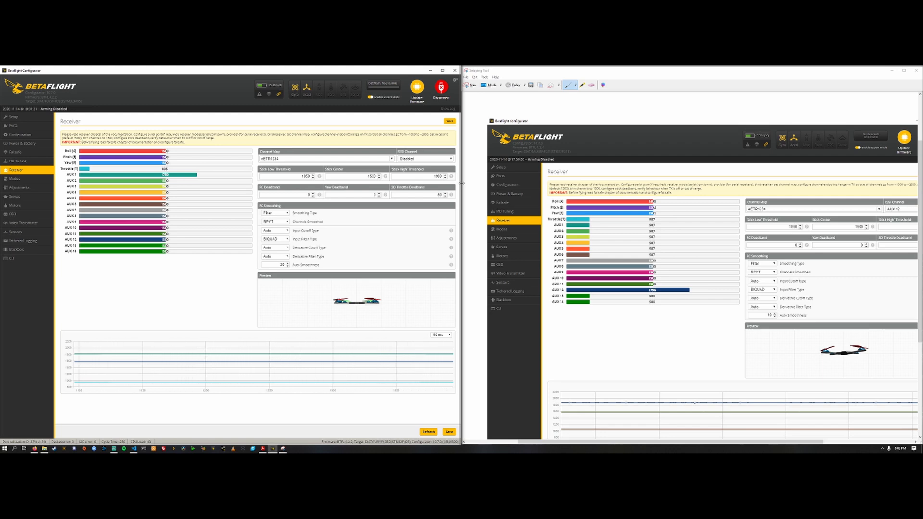
pyautogui.click(113, 448)
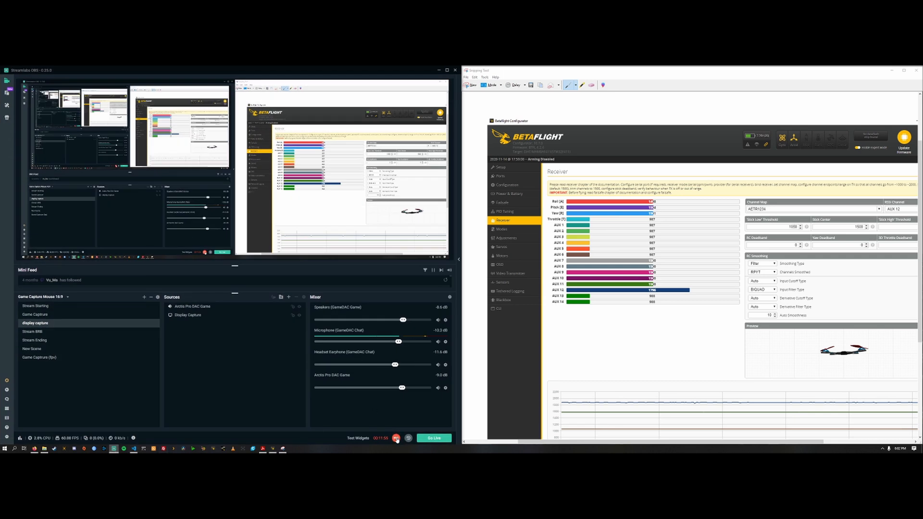